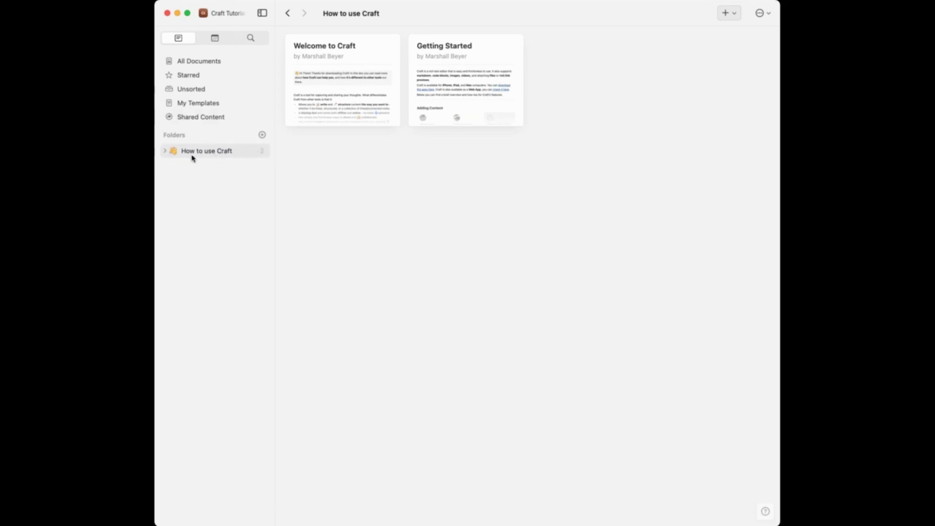
- Read through the Welcome to Craft document with the side panel hidden, and return to the How to use Craft folder
click(356, 69)
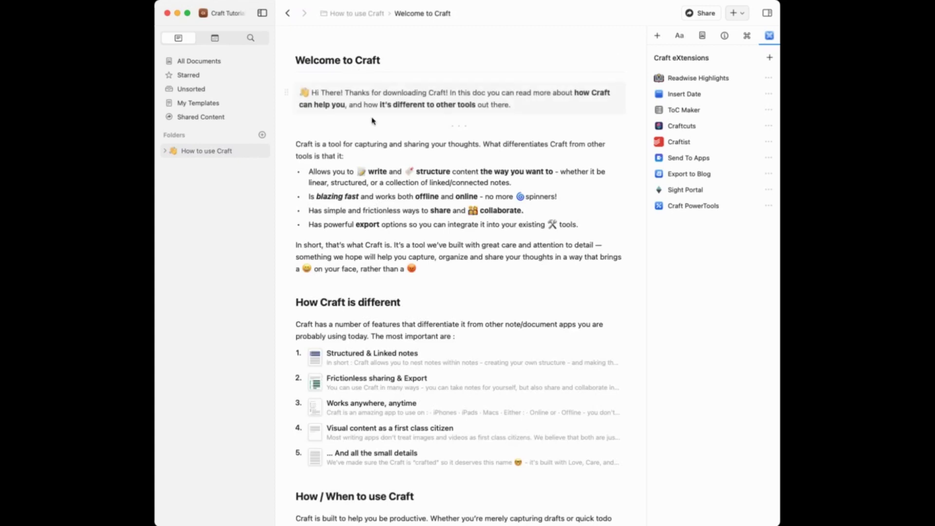
click(768, 13)
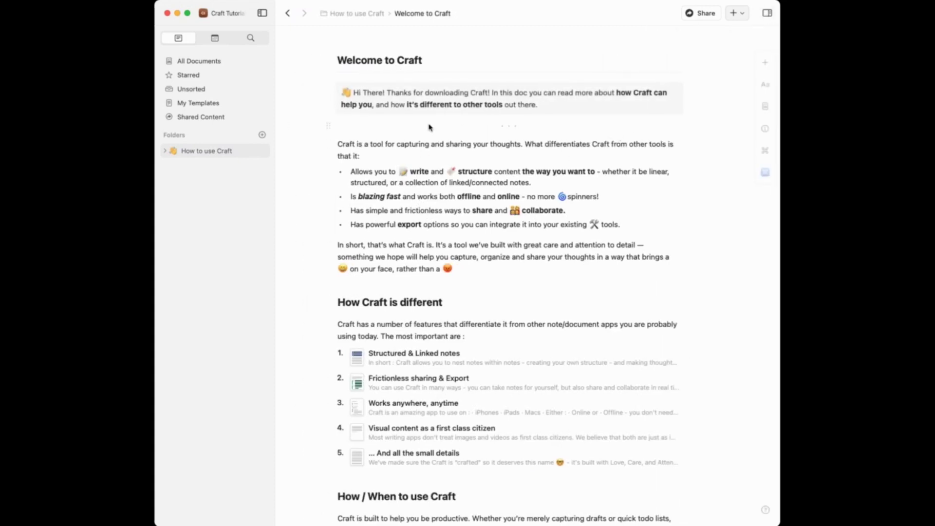
scroll(418, 166, down, 10)
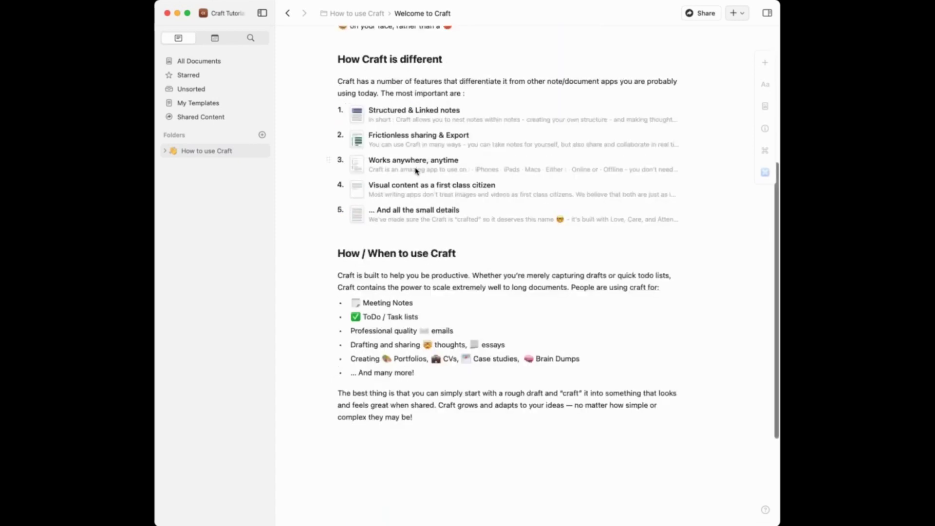
scroll(426, 227, down, 4)
scroll(425, 227, up, 9)
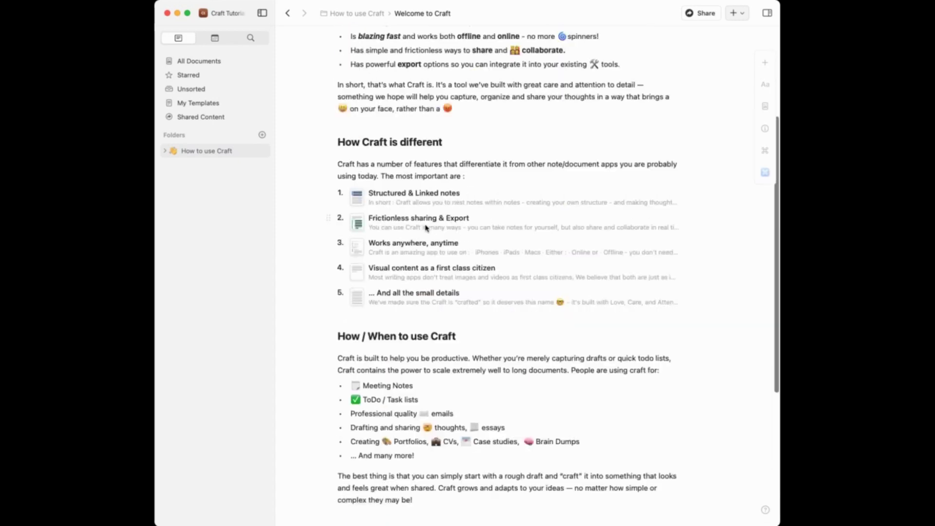
scroll(425, 227, up, 4)
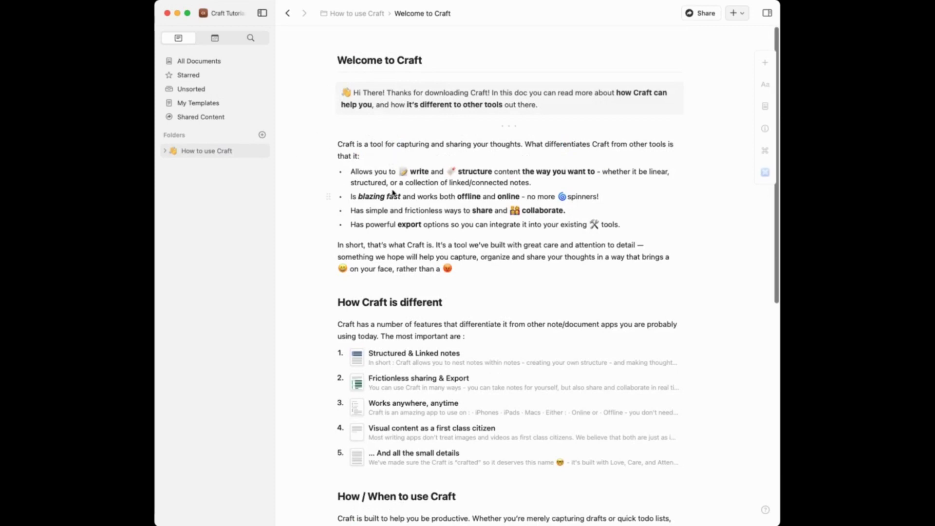
scroll(430, 261, down, 5)
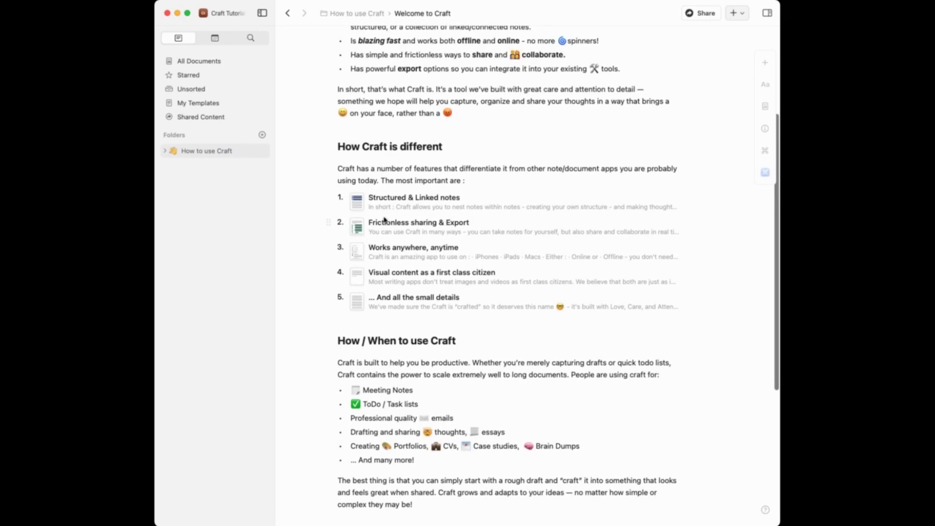
scroll(403, 246, down, 2)
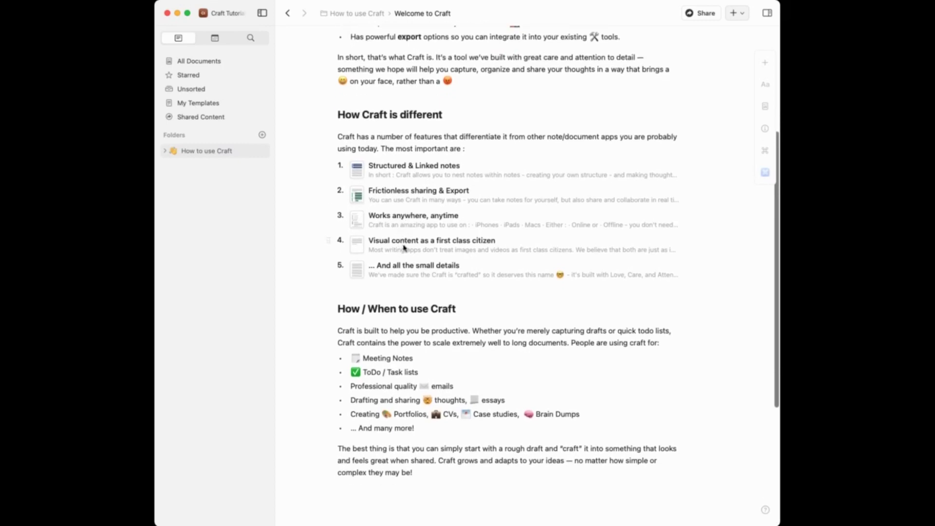
scroll(404, 248, down, 1)
scroll(411, 322, down, 1)
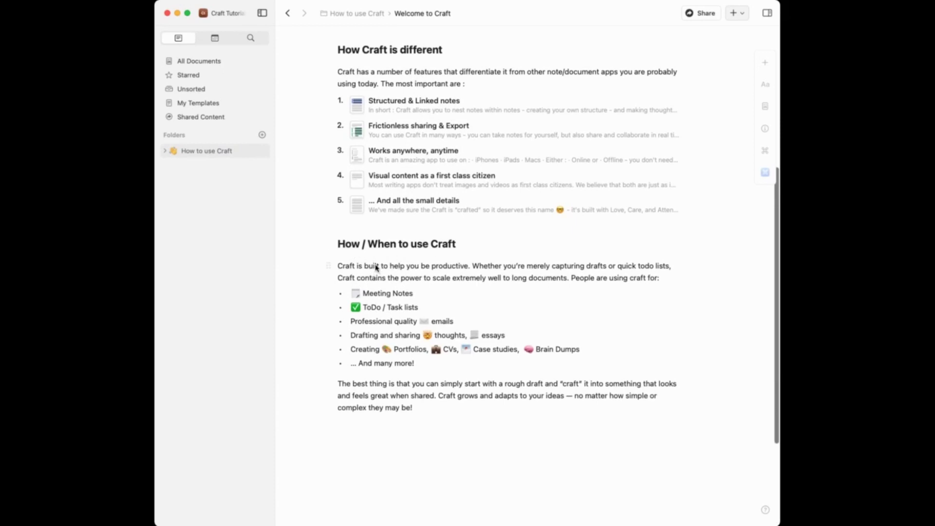
scroll(433, 259, down, 1)
scroll(432, 260, up, 1)
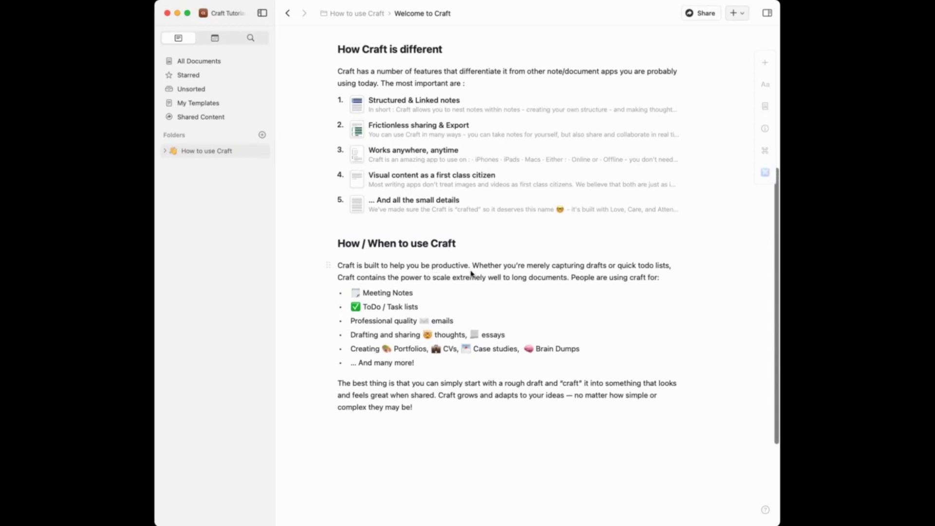
scroll(453, 313, up, 10)
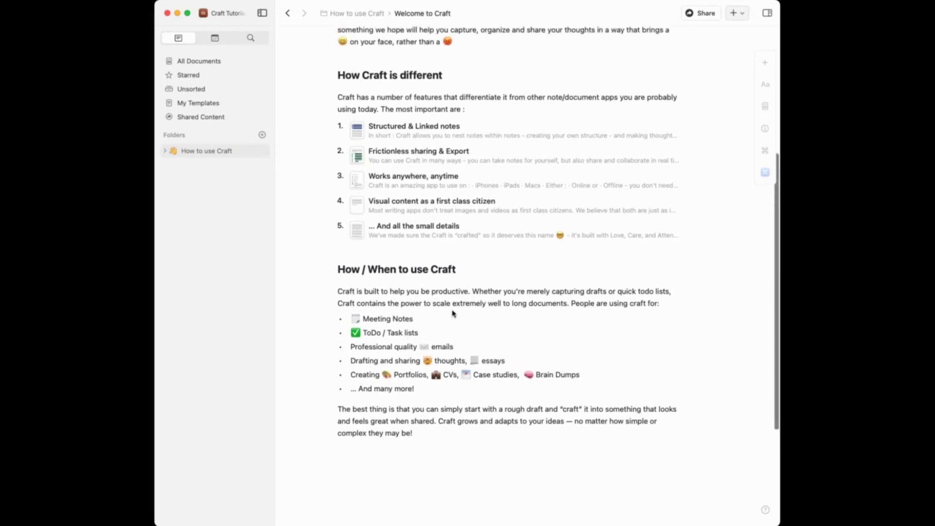
click(355, 14)
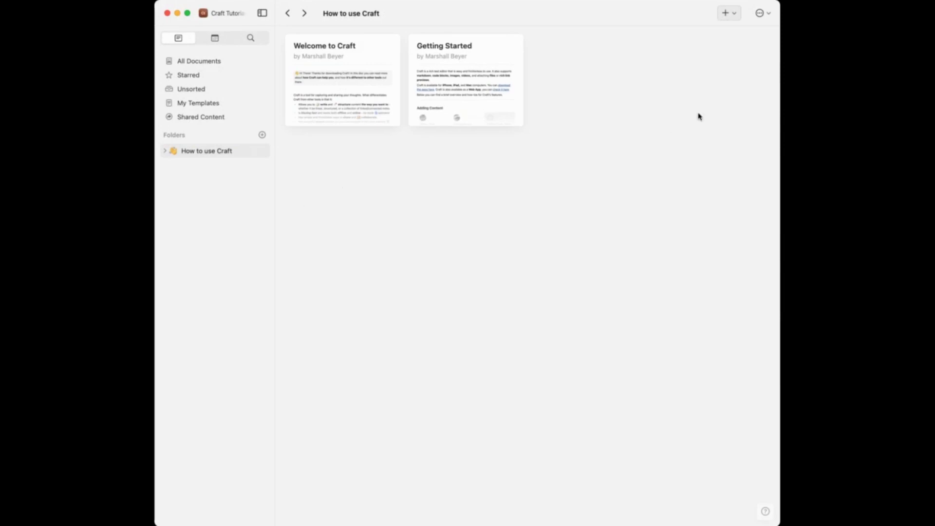
- Create a new document in the How to use Craft folder and title it "Demo Document"
click(731, 17)
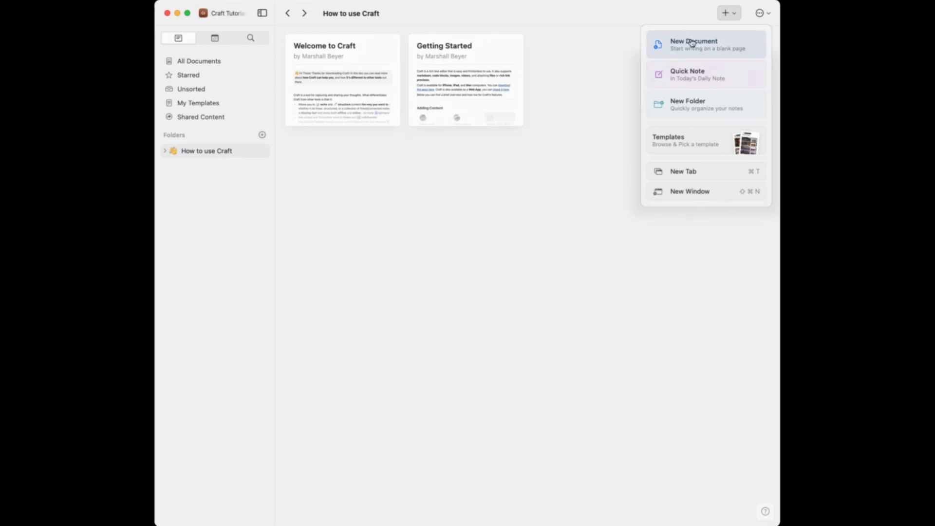
click(706, 48)
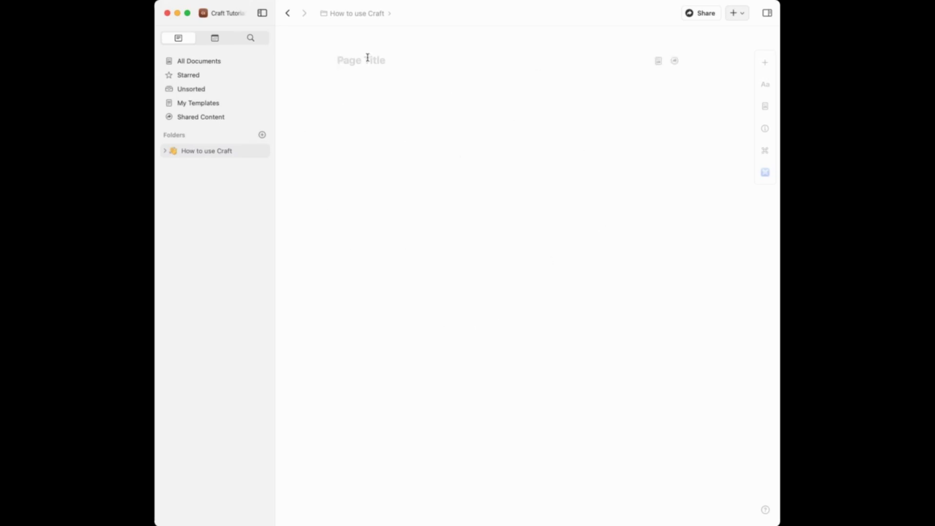
text(Demo Document)
key(Return)
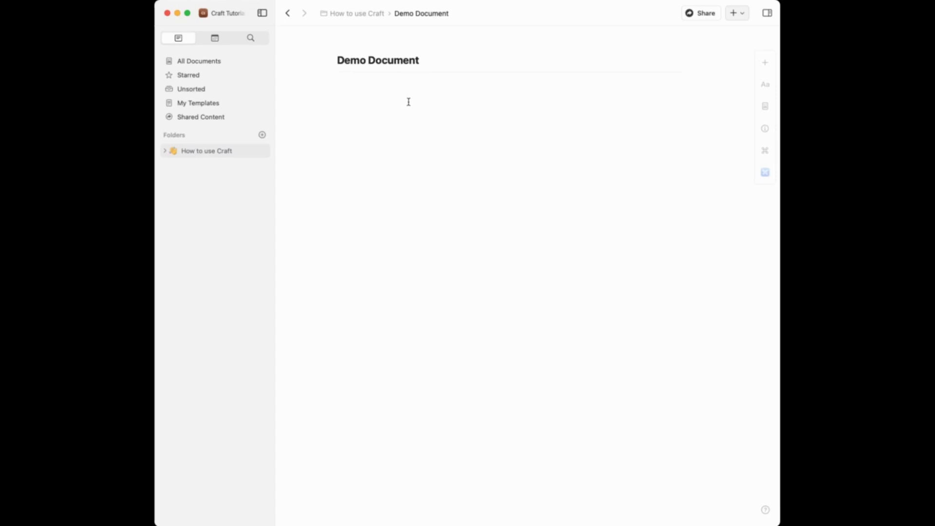
- Write two text blocks under the title: "Type some text here" and "Also add some text here."
text(Type some text here)
key(Return)
text(Asl)
key(BackSpace)
key(BackSpace)
text(lso a)
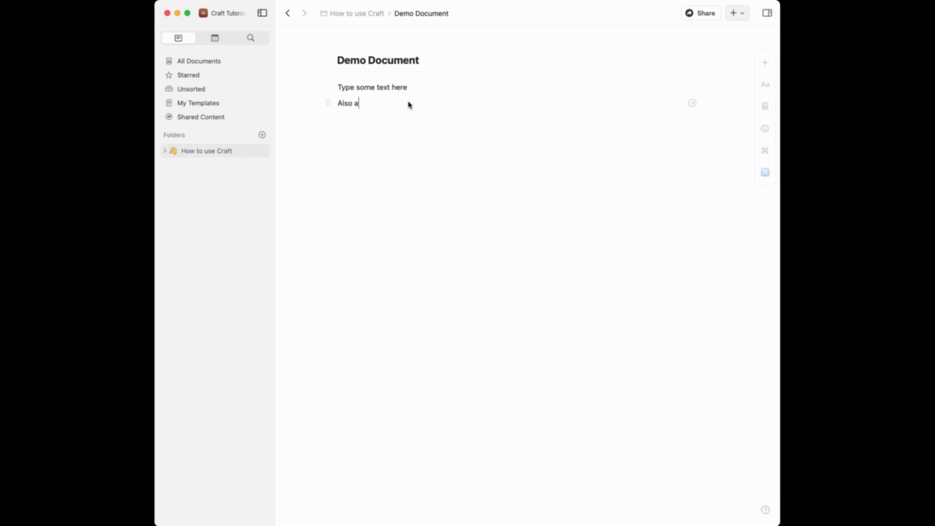
text(dd some text here.)
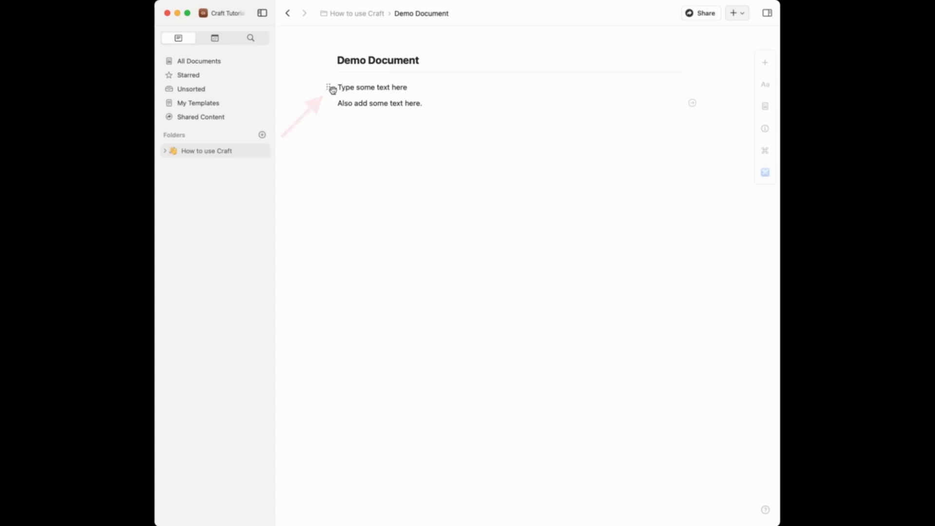
mouse_move(329, 87)
mouse_down()
mouse_move(329, 115)
mouse_move(335, 98)
mouse_up()
- Add a "Todo List" line below the text and style it successively as Title, Subtitle and Heading
click(347, 115)
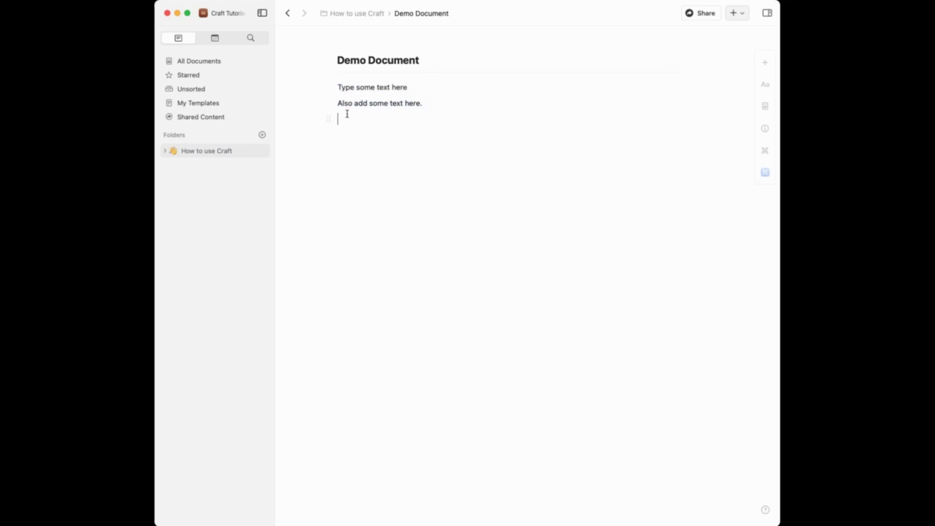
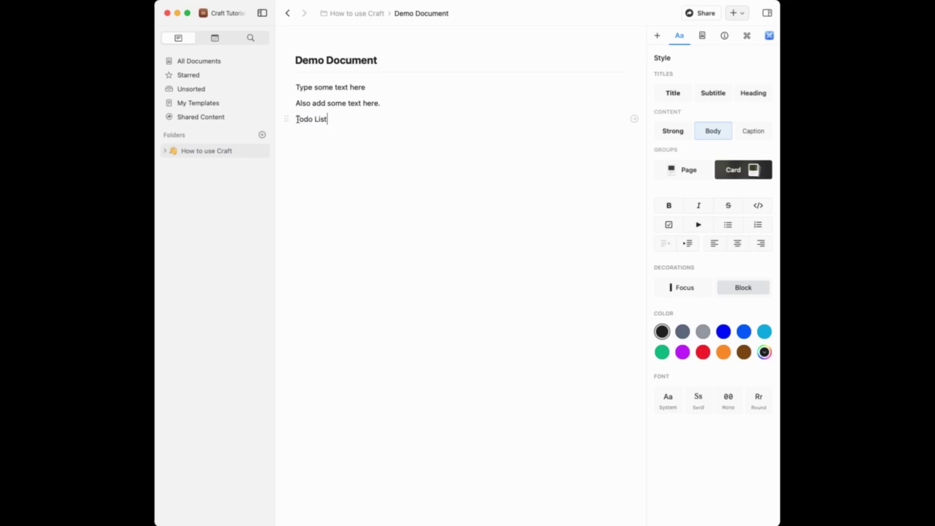
text(#)
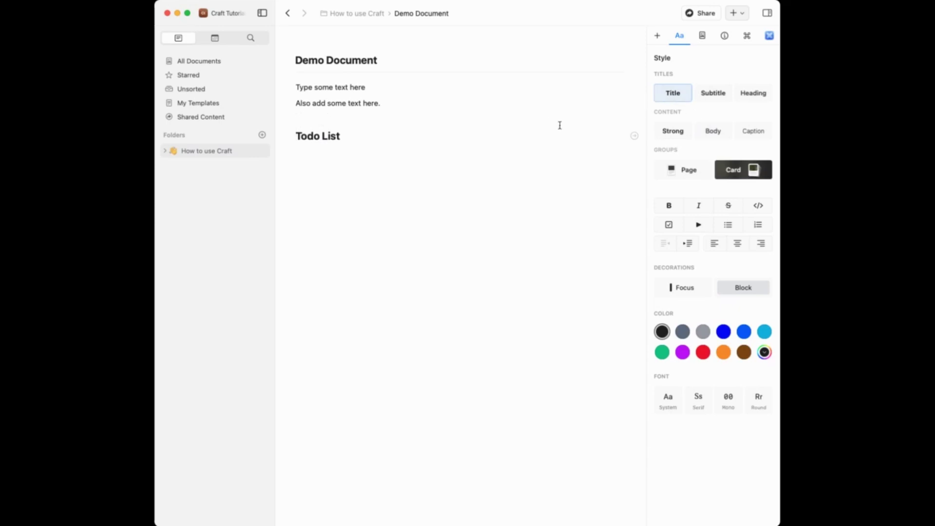
text( ##)
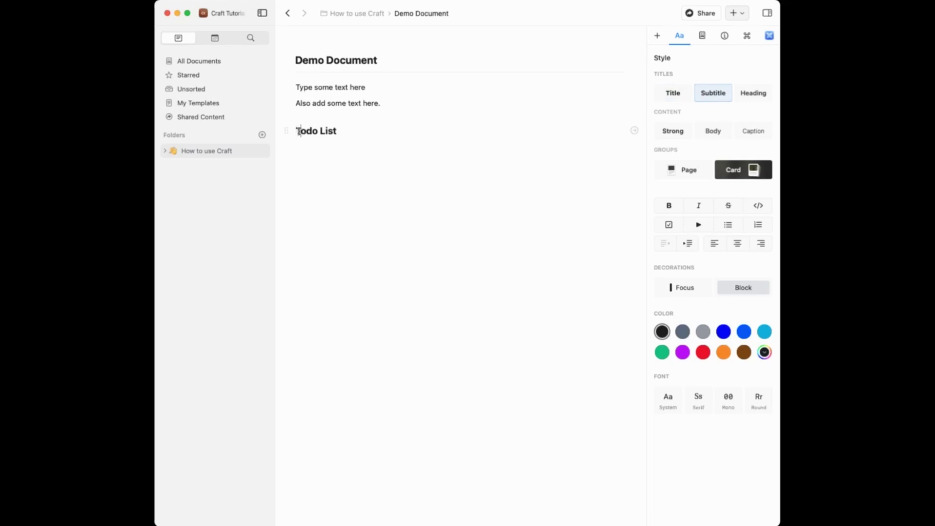
text( ###)
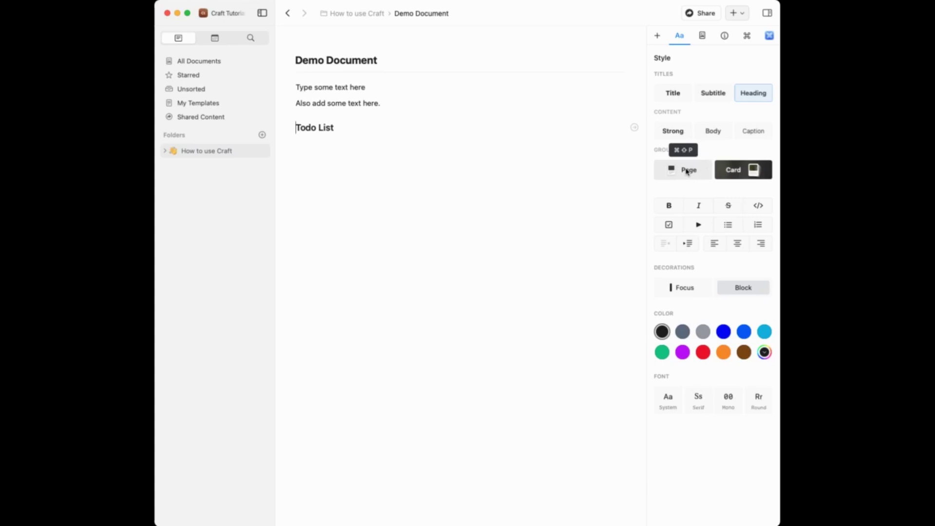
- Turn the Todo List line into a page and add the checkbox items Task 1, Task 2 and Task 3 inside it
click(687, 171)
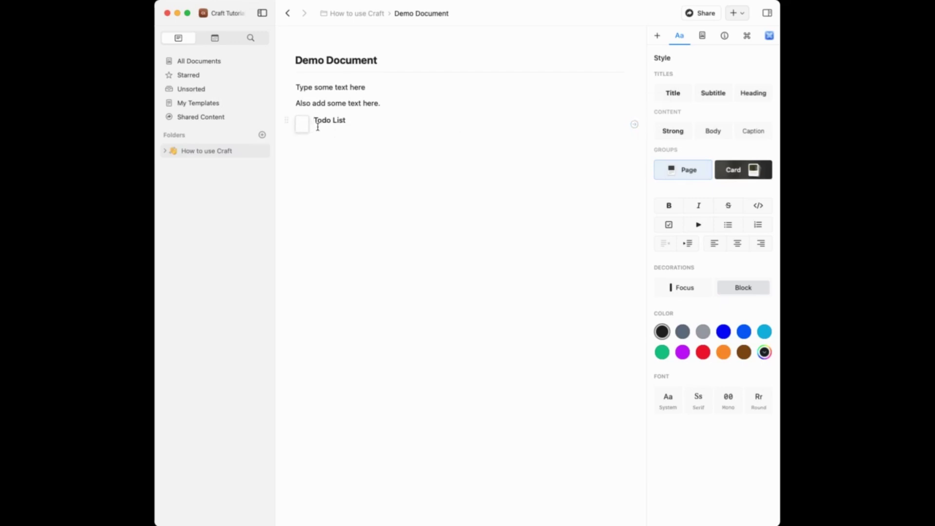
click(634, 125)
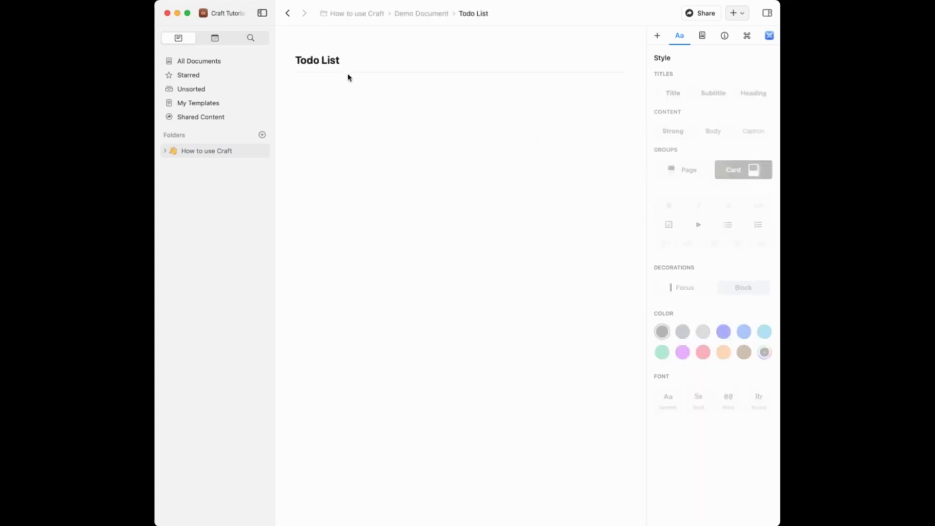
click(320, 88)
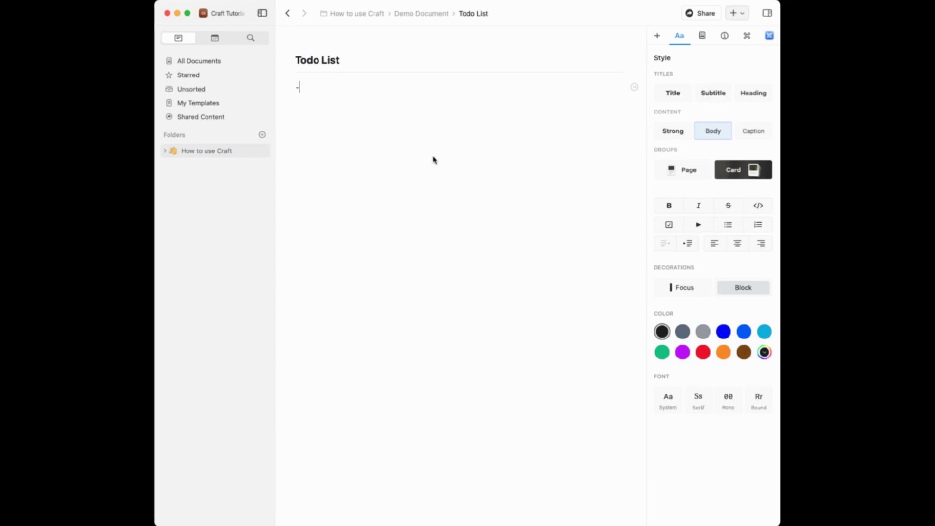
text([] )
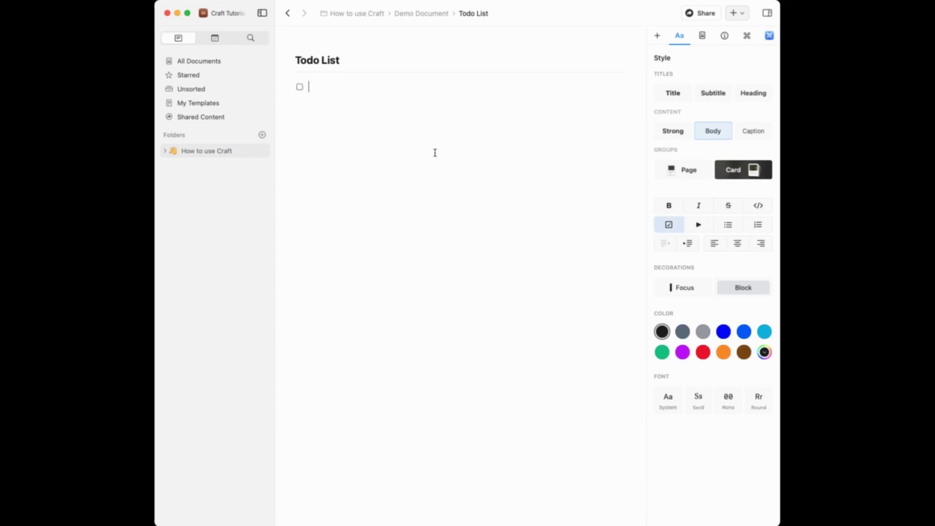
text(Task 1)
key(Return)
text(Task 2)
key(Return)
text(Task 3)
key(Return)
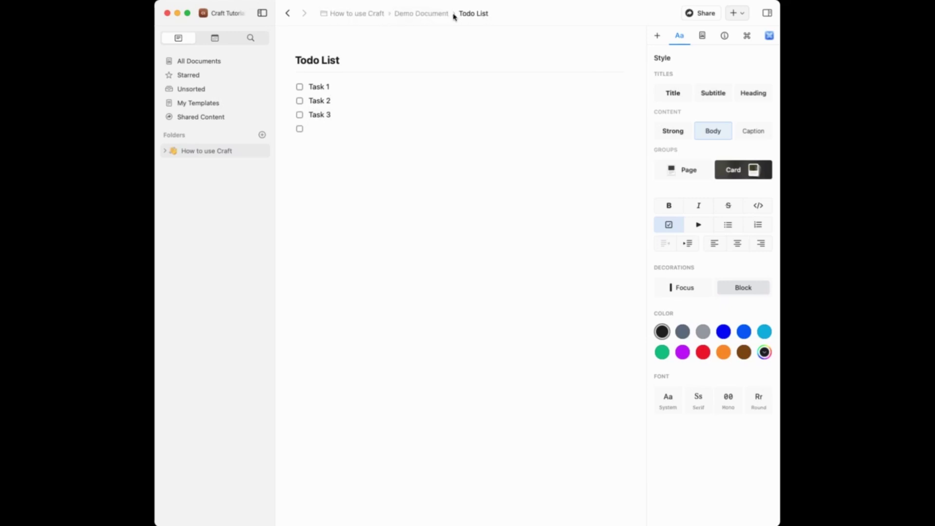
- Return to Demo Document, reopen the Todo List page and remove the empty checkbox below Task 3
click(426, 15)
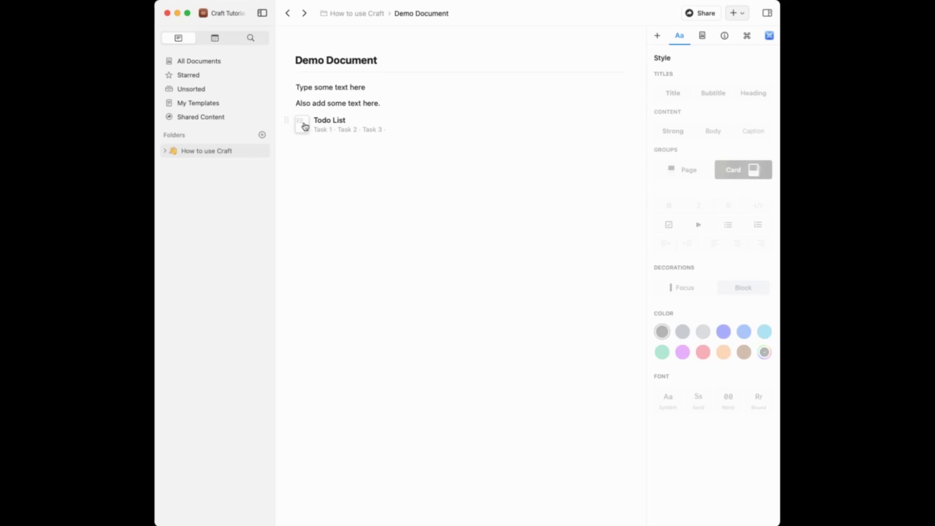
click(334, 125)
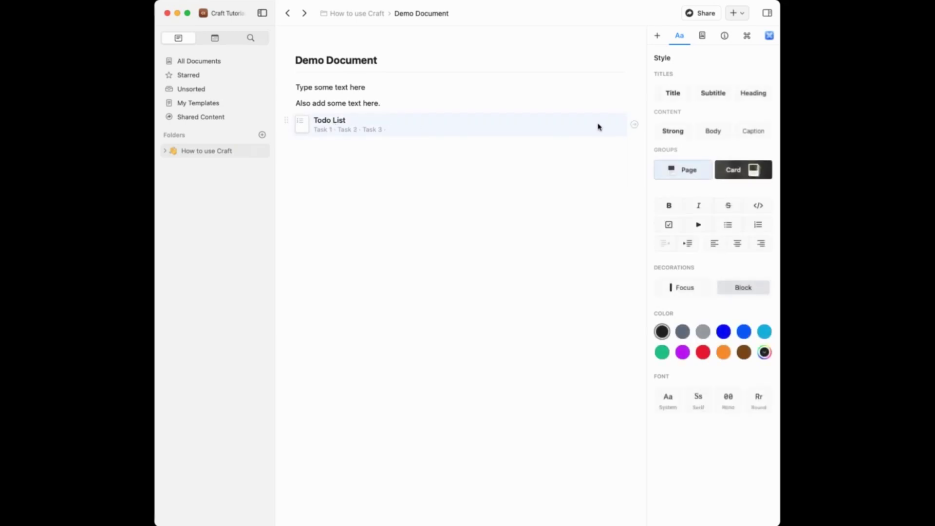
click(635, 125)
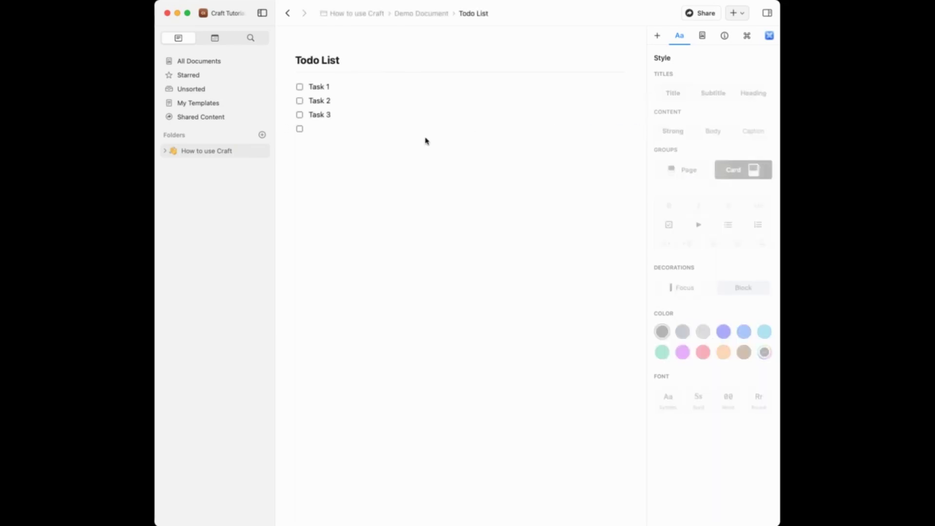
click(321, 131)
key(BackSpace)
key(BackSpace)
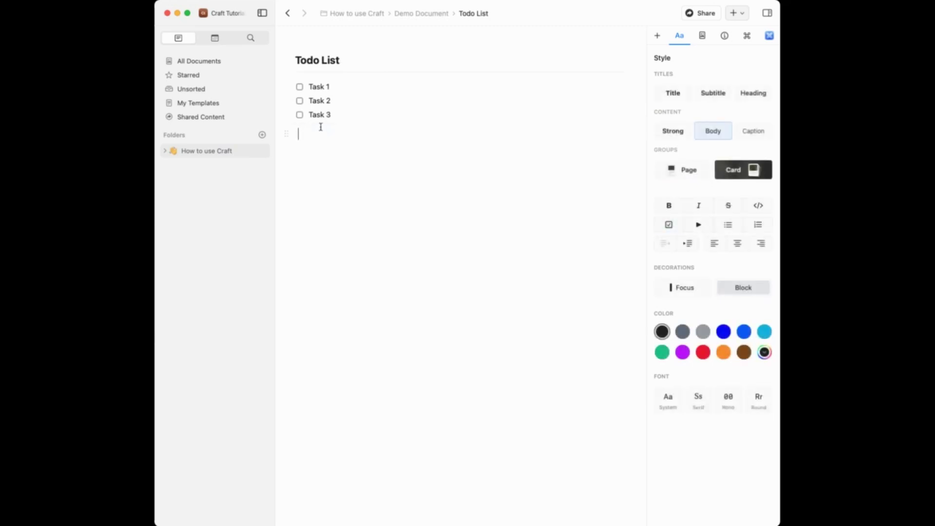
- Add a date link for today at the end of the Task 1 item
click(349, 88)
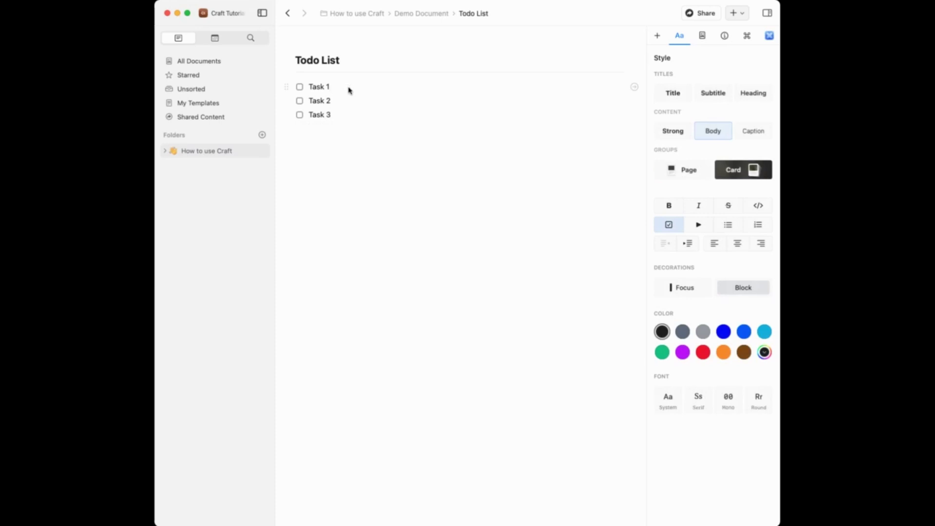
text(@)
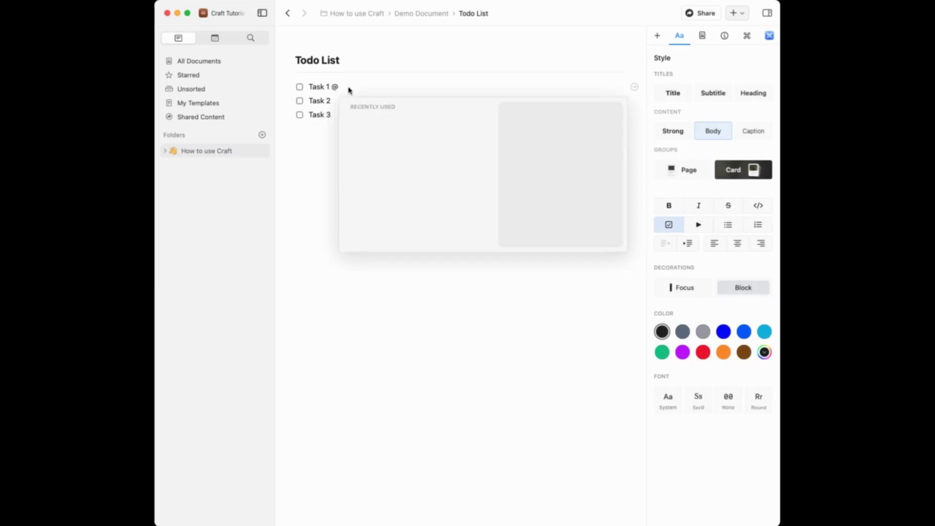
text(today)
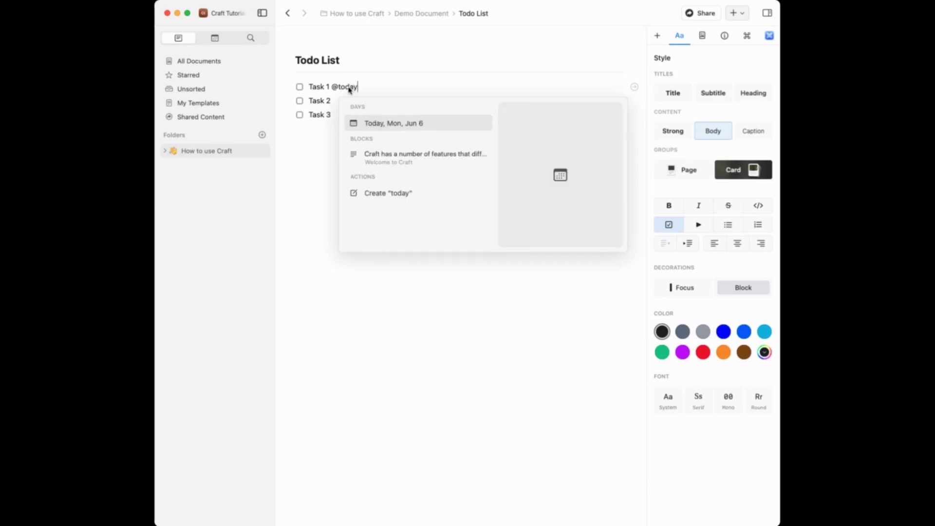
key(Return)
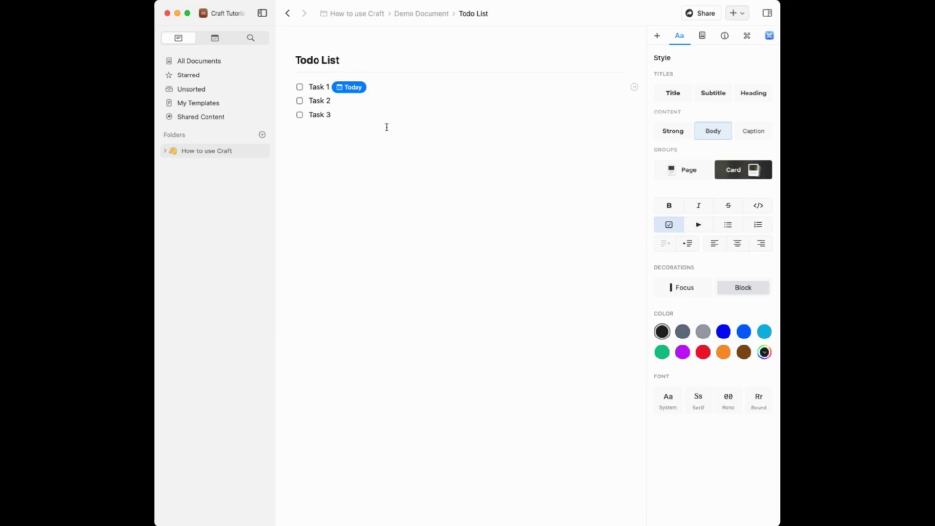
- Add a date link for tomorrow at the end of Task 2 and one for Wednesday at the end of Task 3
click(355, 106)
text(@tomorrow)
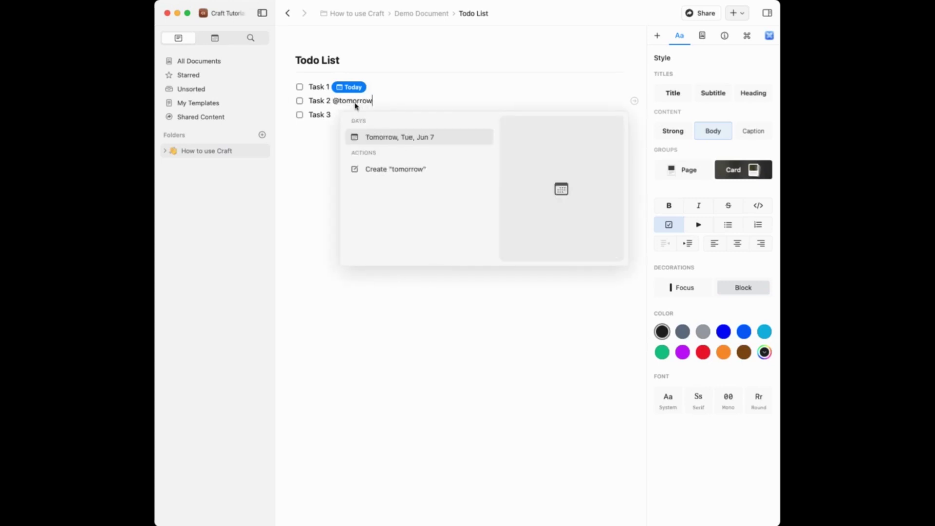
key(Return)
click(359, 117)
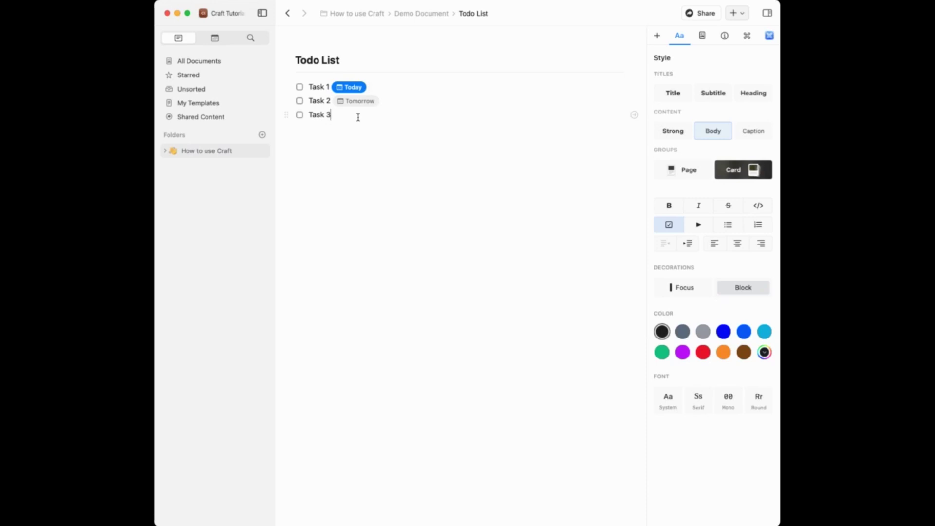
text(@w)
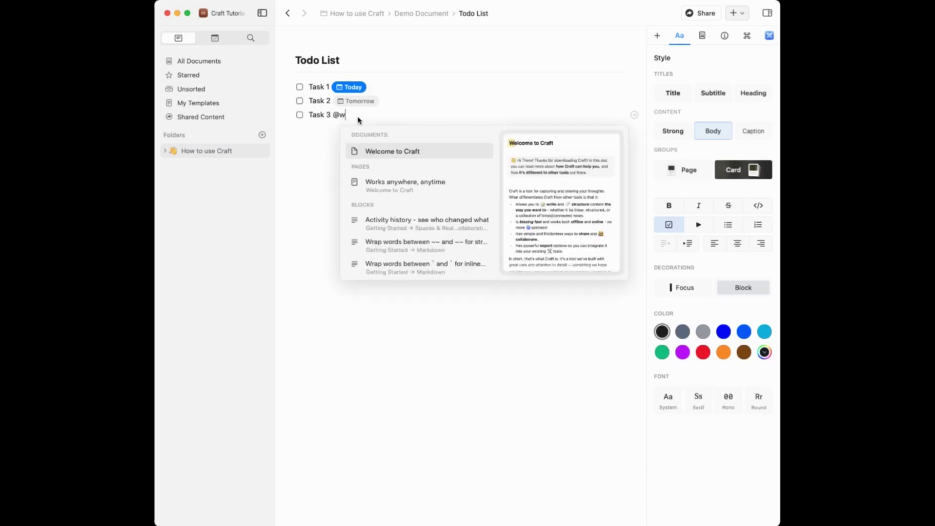
text(ednesday)
key(Return)
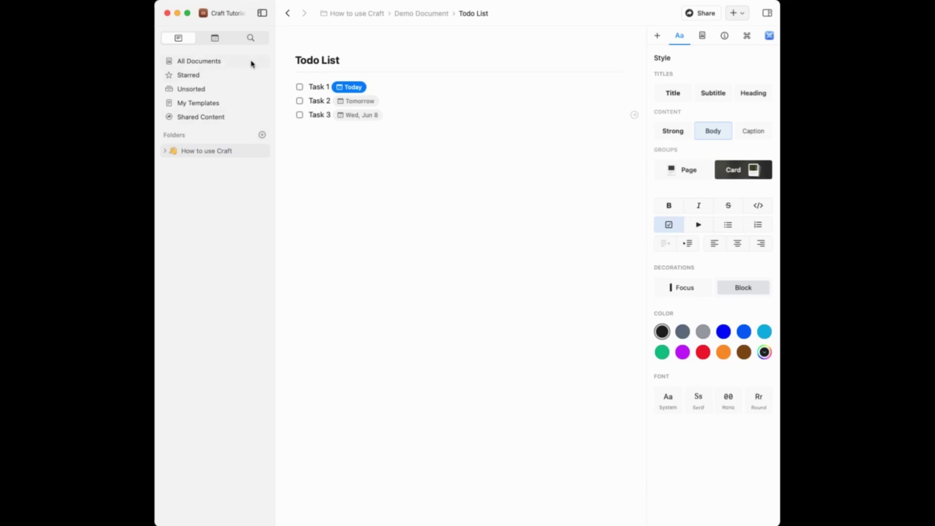
- Open today's daily note from the calendar and expand its page links through Demo Document and Todo List to the linked task
click(216, 42)
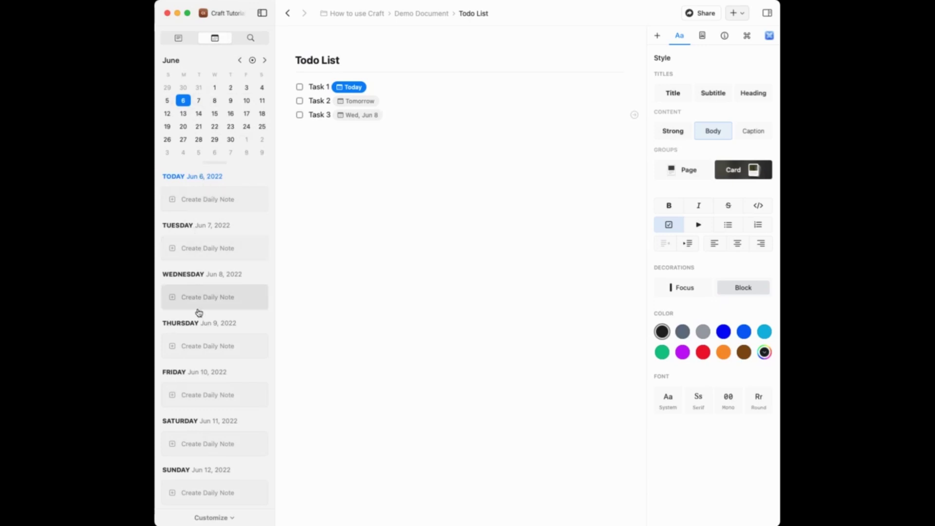
click(203, 201)
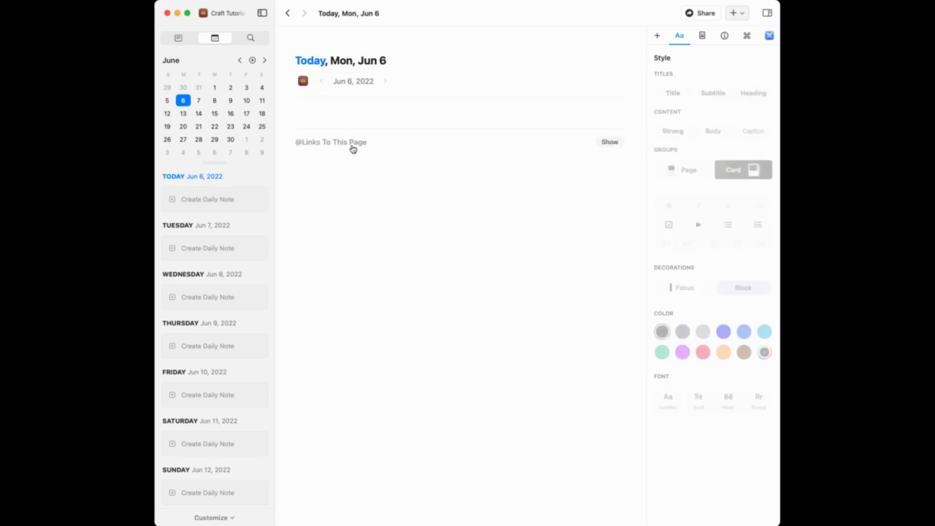
click(609, 144)
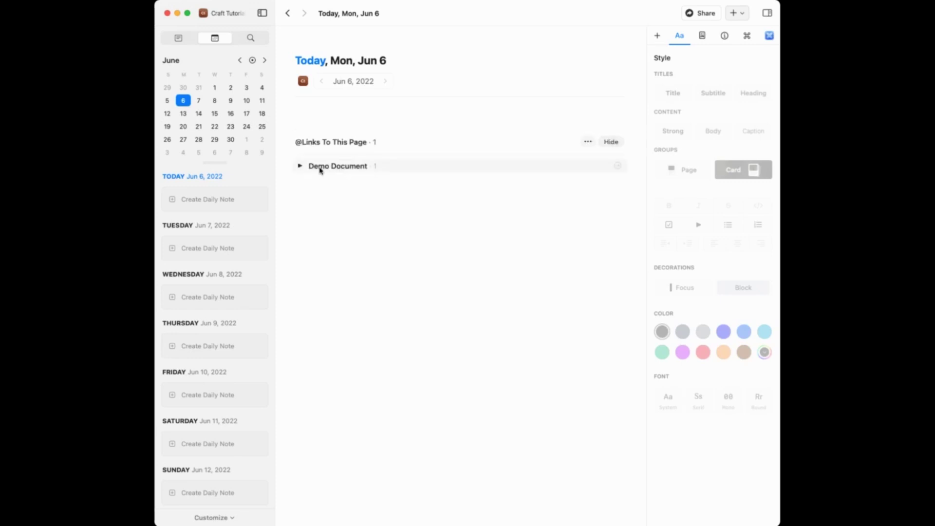
click(301, 167)
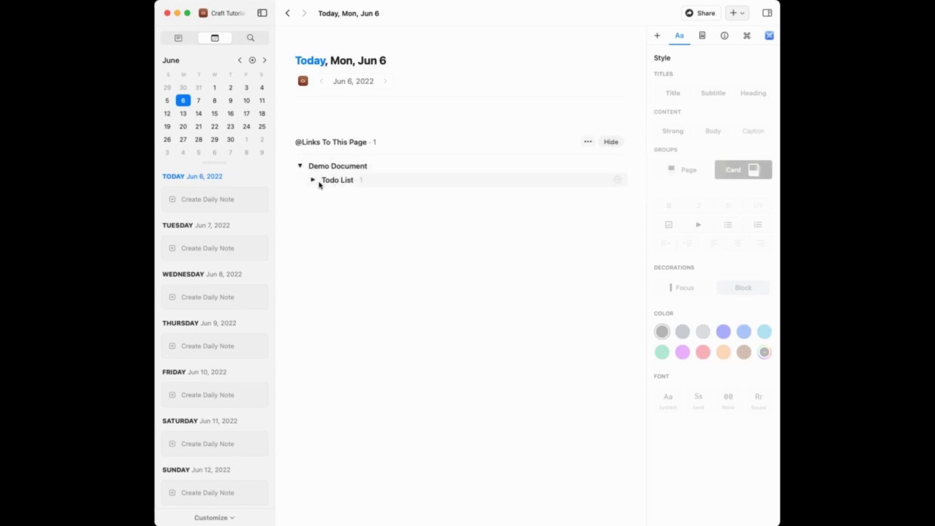
click(313, 181)
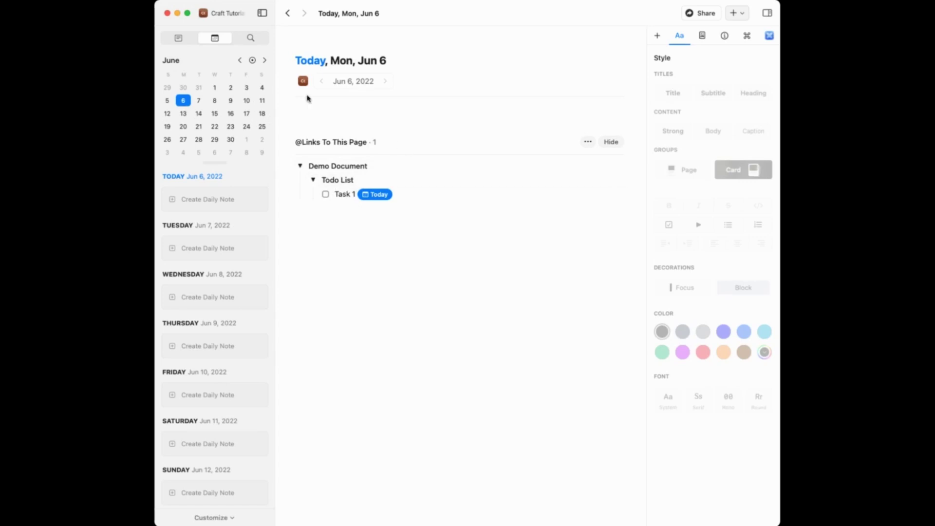
- Write "Add some text to this document." in the body of today's daily note and remove that line again
click(321, 112)
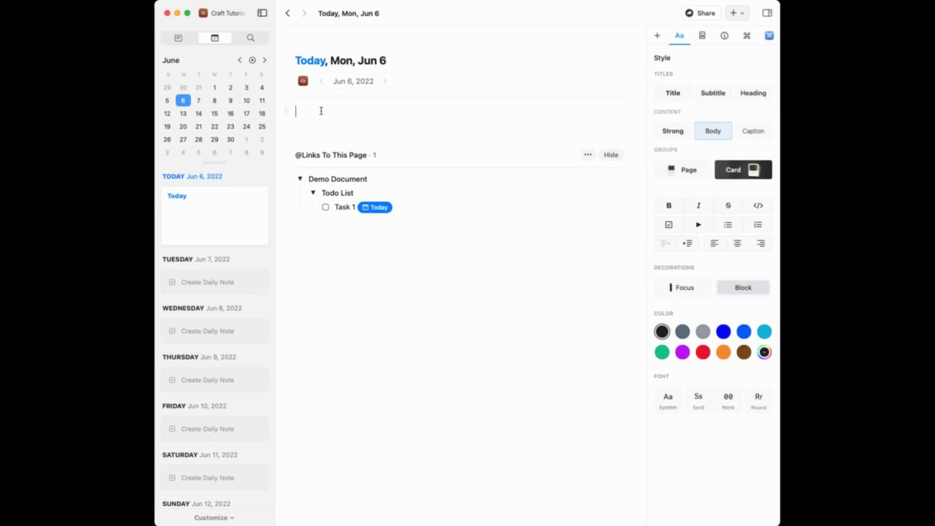
text(Add soemt ext)
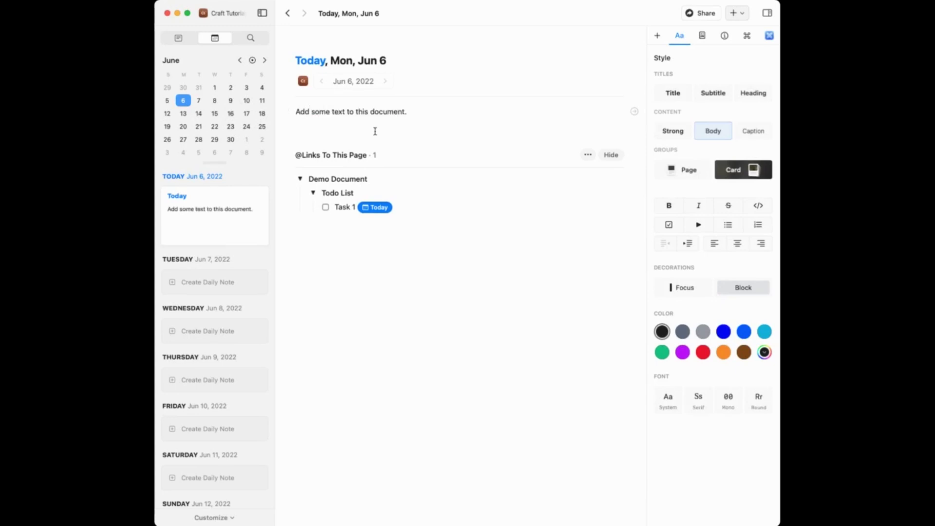
key(Return)
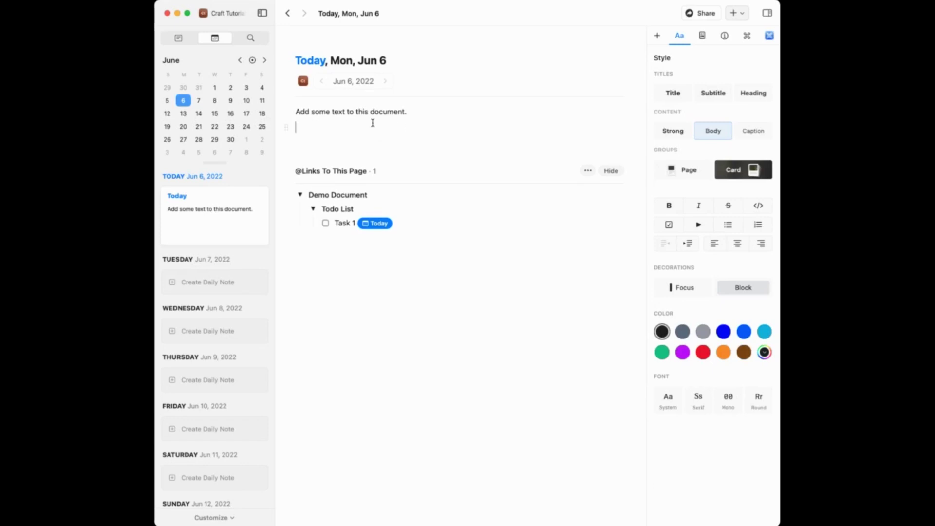
click(287, 112)
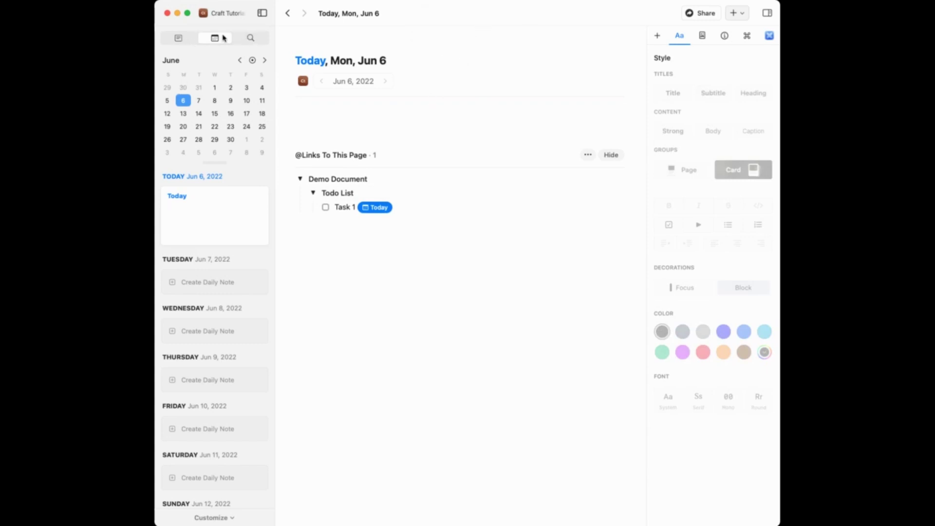
- Open New Document from the overview of all documents to view its content, and return to the overview
click(179, 39)
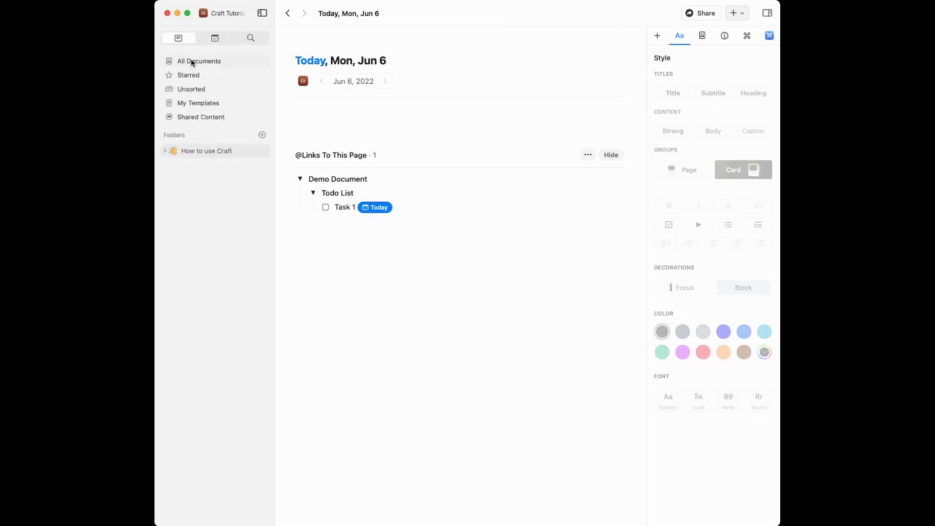
click(192, 62)
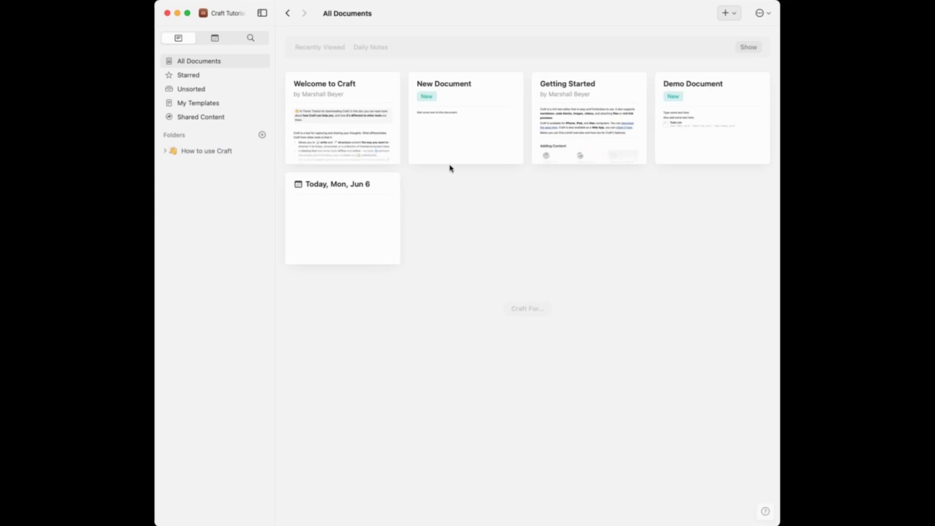
click(458, 130)
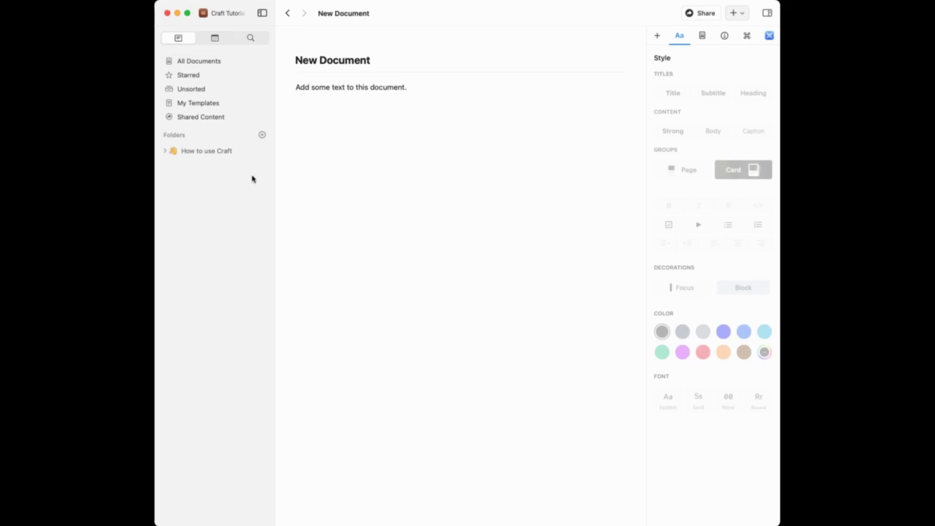
click(234, 61)
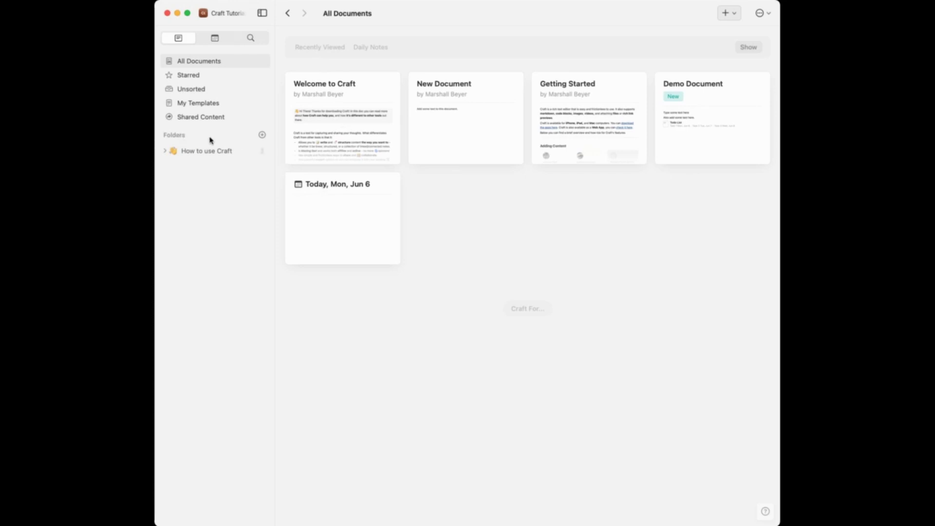
- Begin a new folder named "Craft Documents" and give it the house icon
click(262, 137)
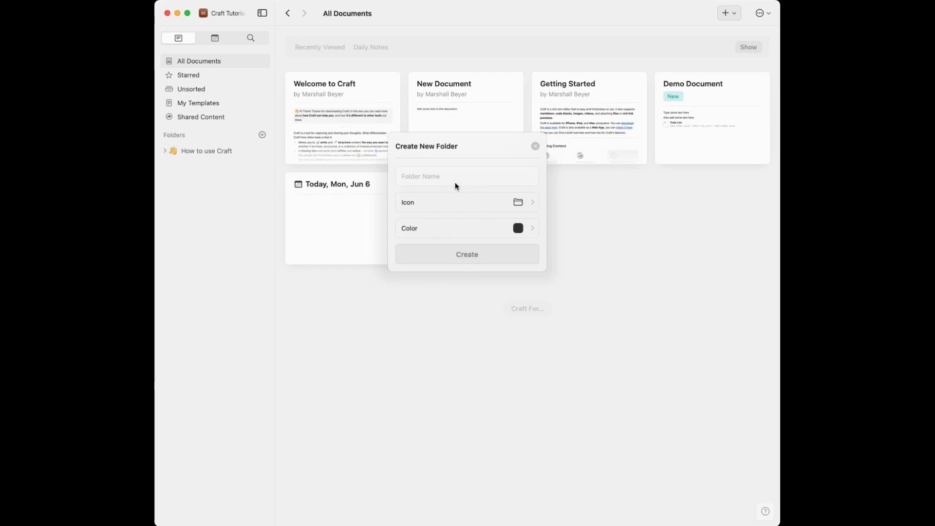
text(Craft)
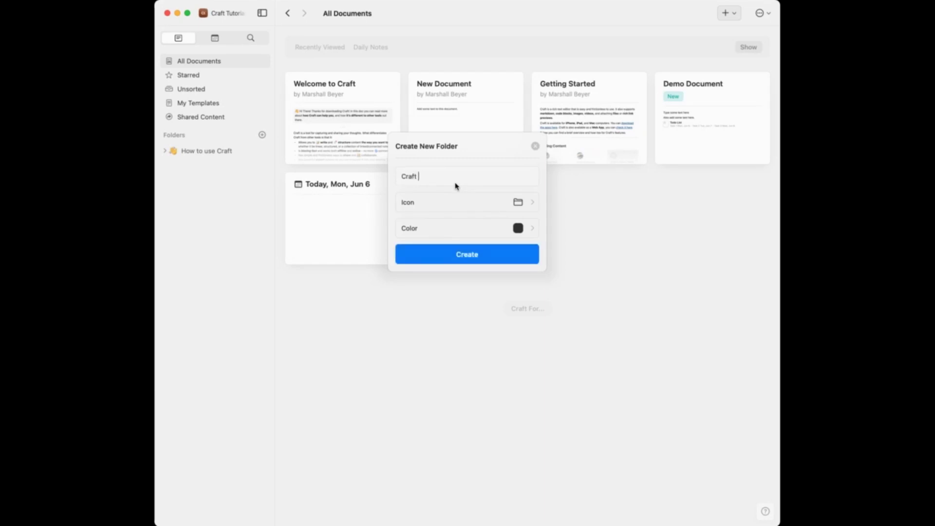
text( Documents)
click(512, 204)
scroll(430, 294, down, 5)
scroll(429, 292, up, 5)
scroll(428, 293, down, 15)
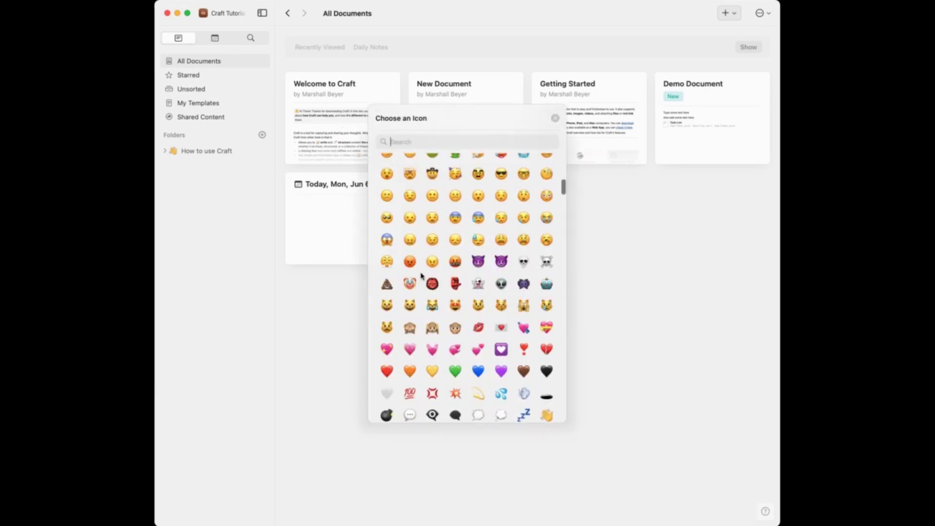
scroll(422, 276, up, 5)
scroll(422, 277, up, 15)
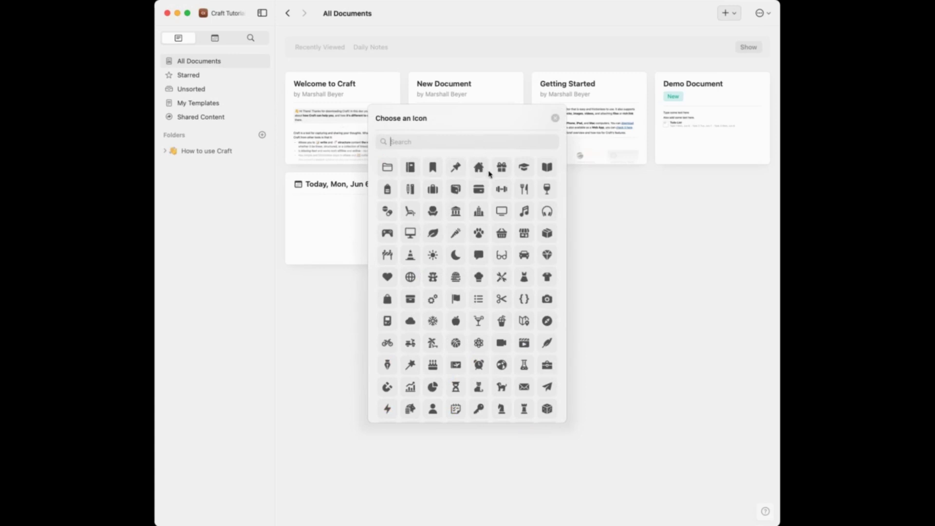
click(480, 168)
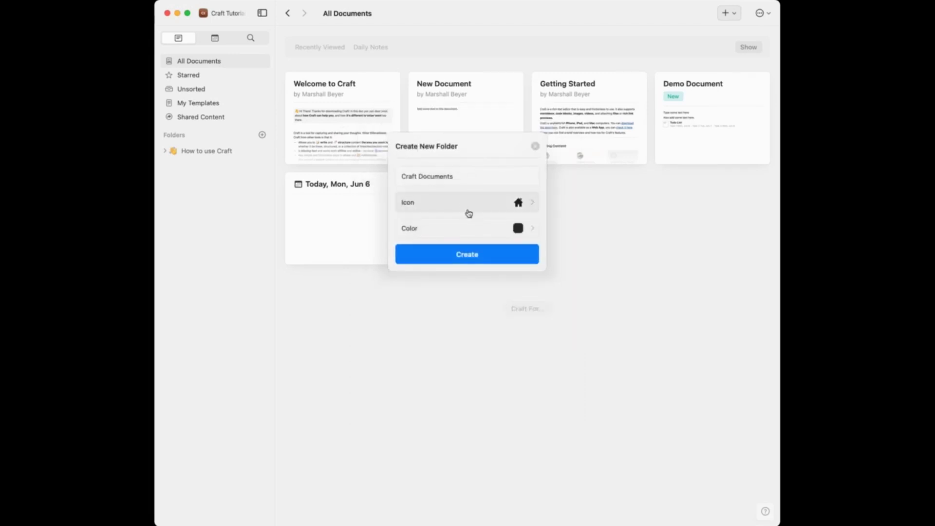
- Set the new folder's color to orange and create the folder
click(485, 228)
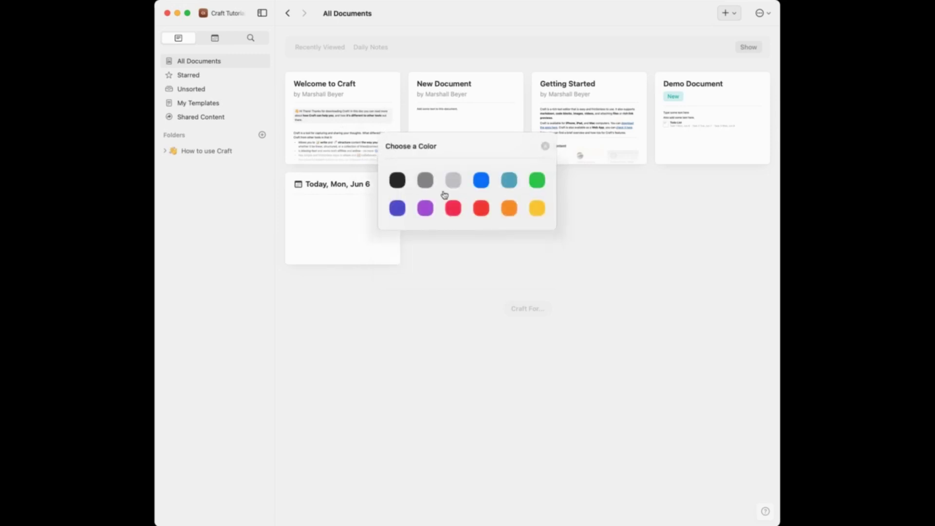
click(509, 209)
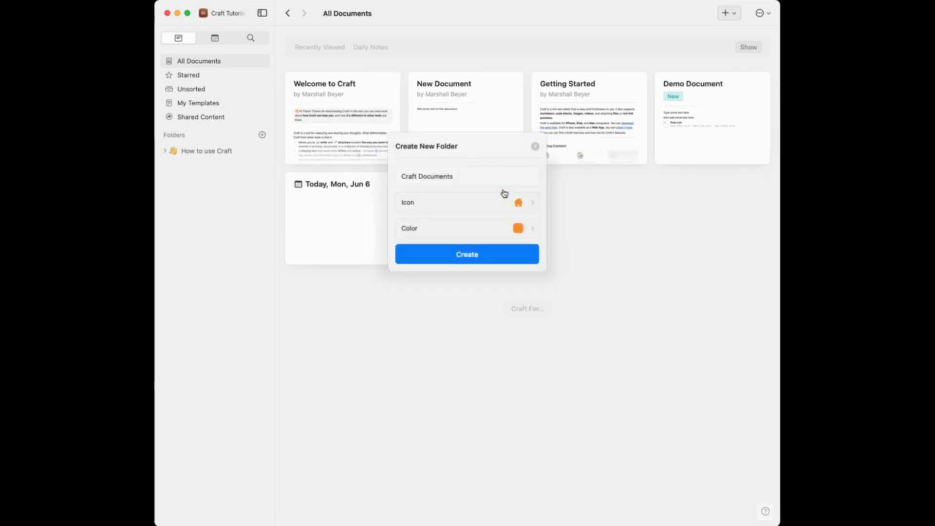
click(467, 255)
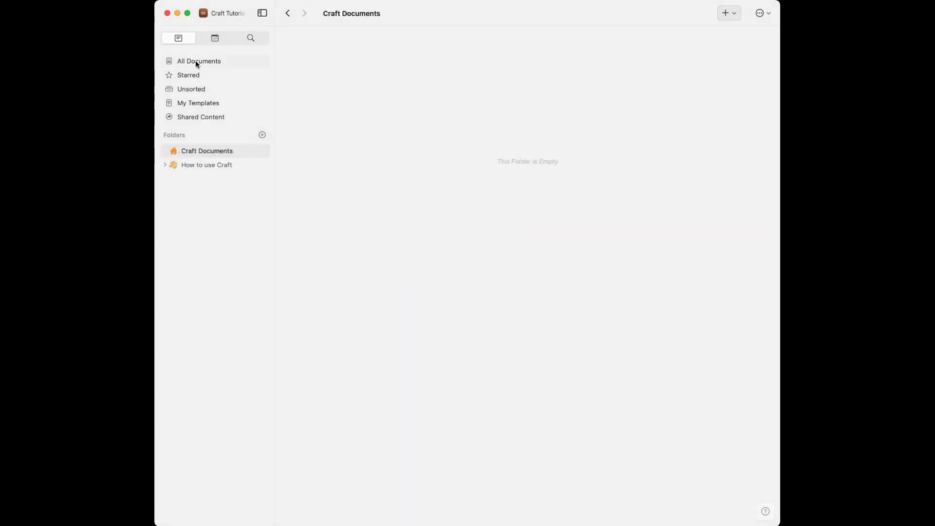
- Move New Document from Unsorted into the Craft Documents folder and open that folder
click(192, 91)
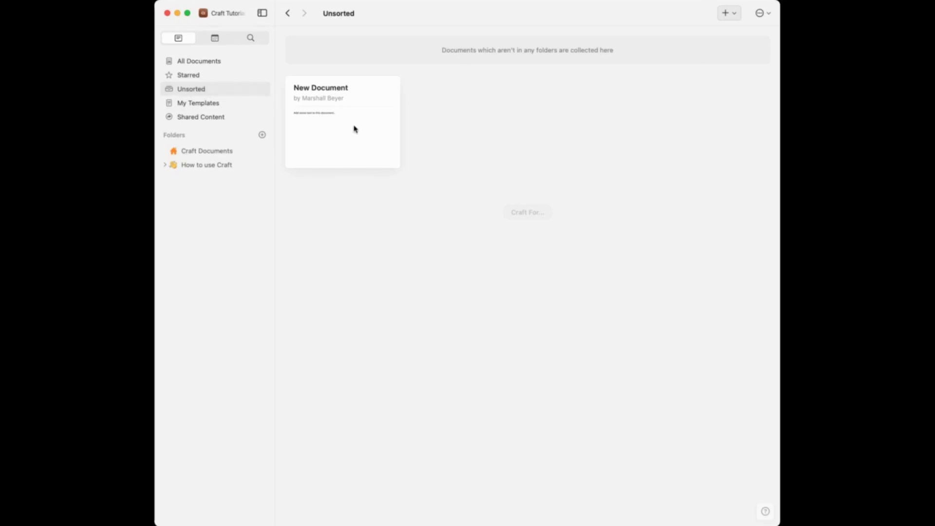
drag(358, 98, 221, 152)
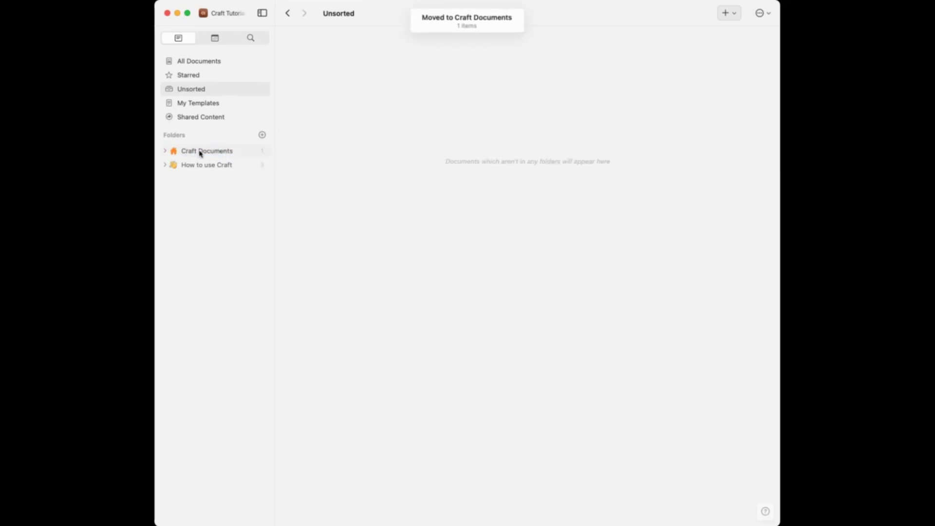
click(209, 154)
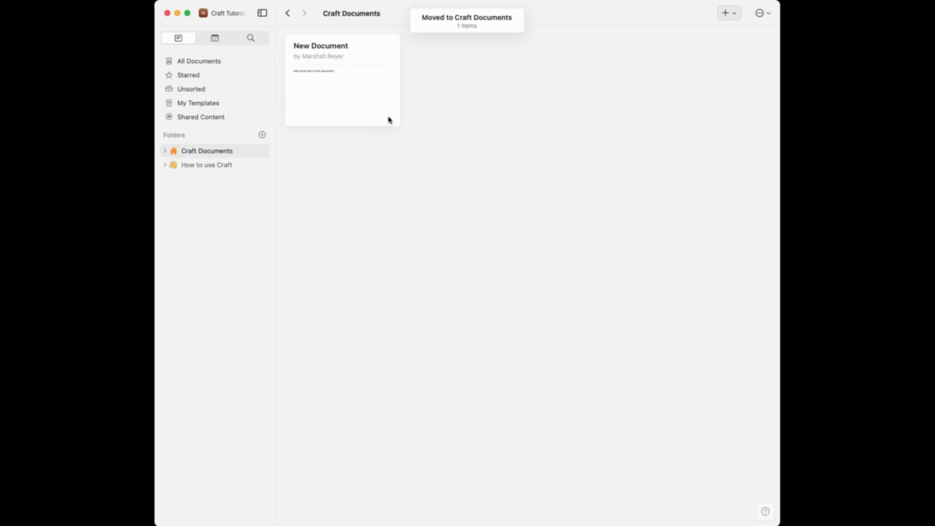
- Open the How to use Craft folder and expand both folders to list the documents they contain
click(186, 166)
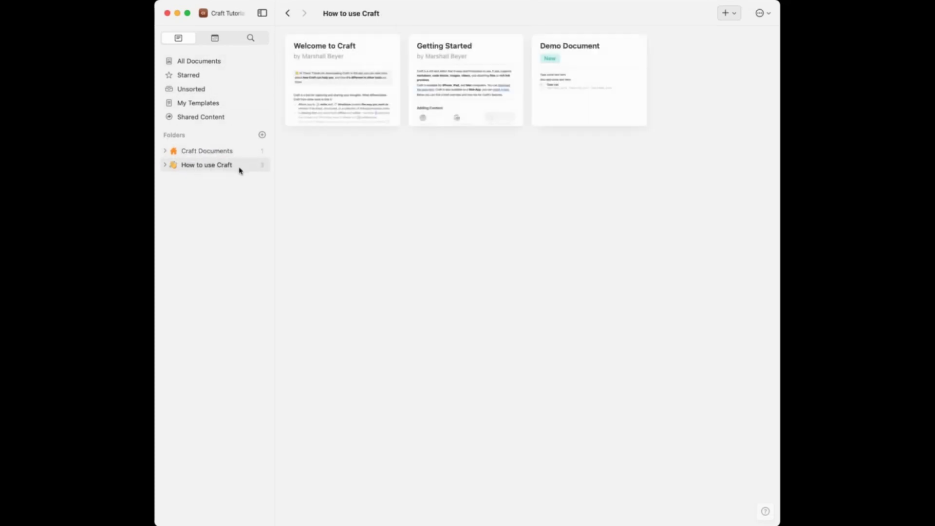
click(165, 152)
click(164, 180)
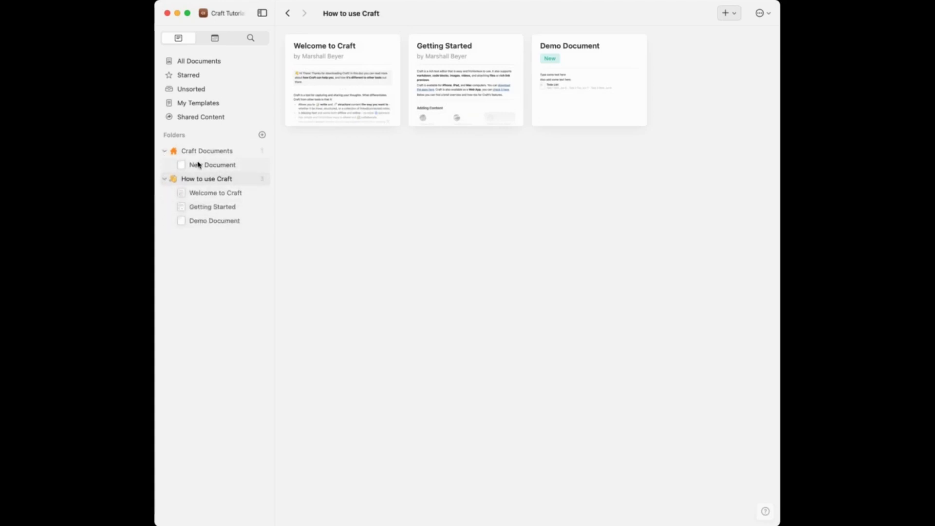
- Search for "demo", open Demo Document from the results and select its "Type some text here" block
click(251, 39)
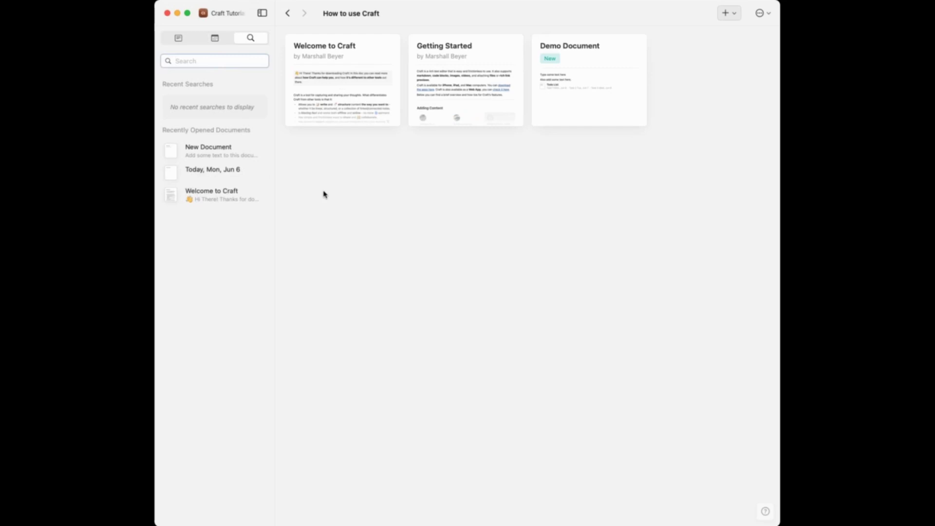
text(demo)
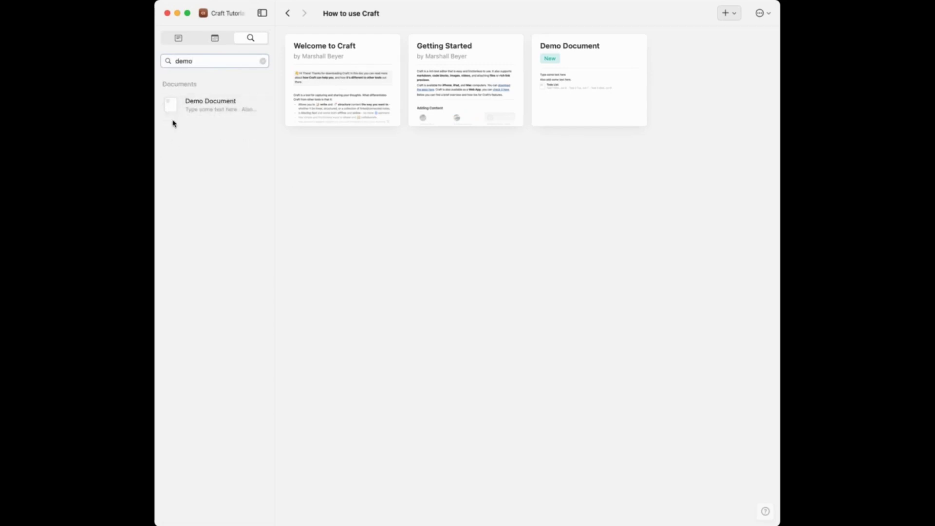
mouse_move(219, 109)
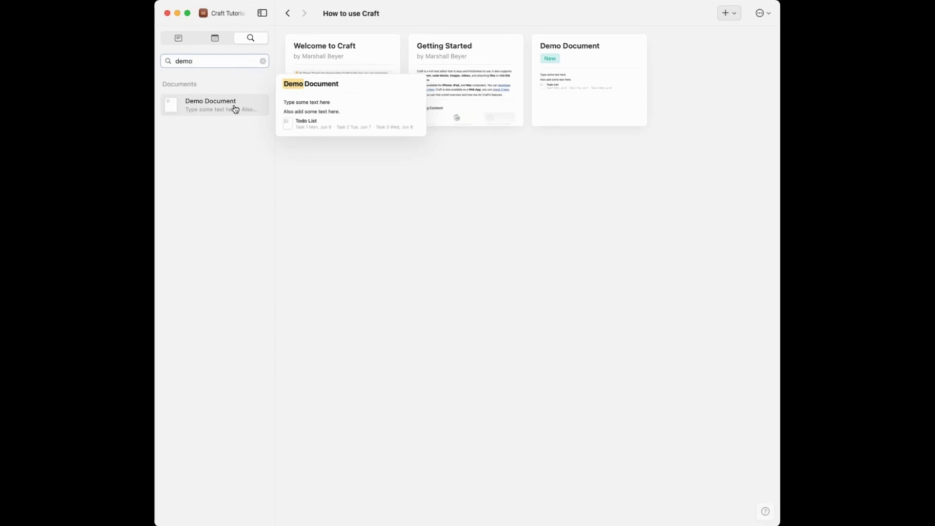
click(203, 105)
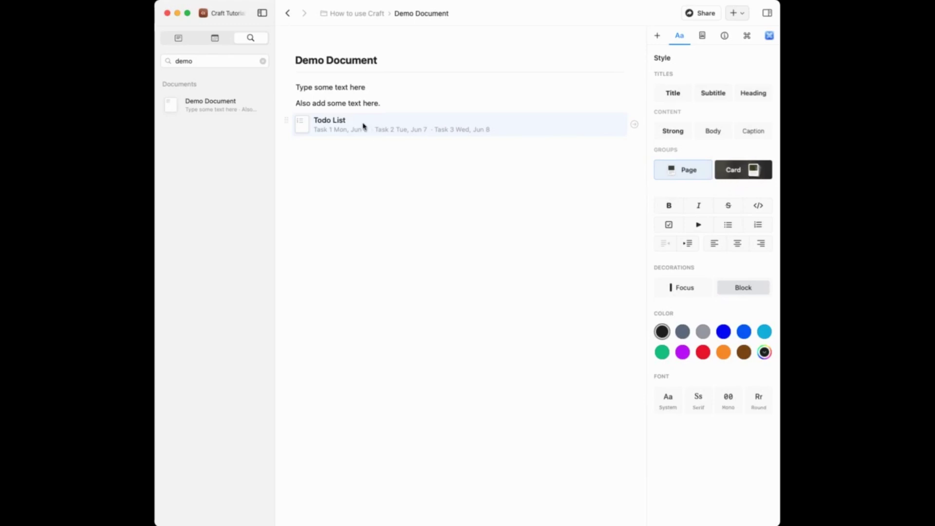
click(327, 92)
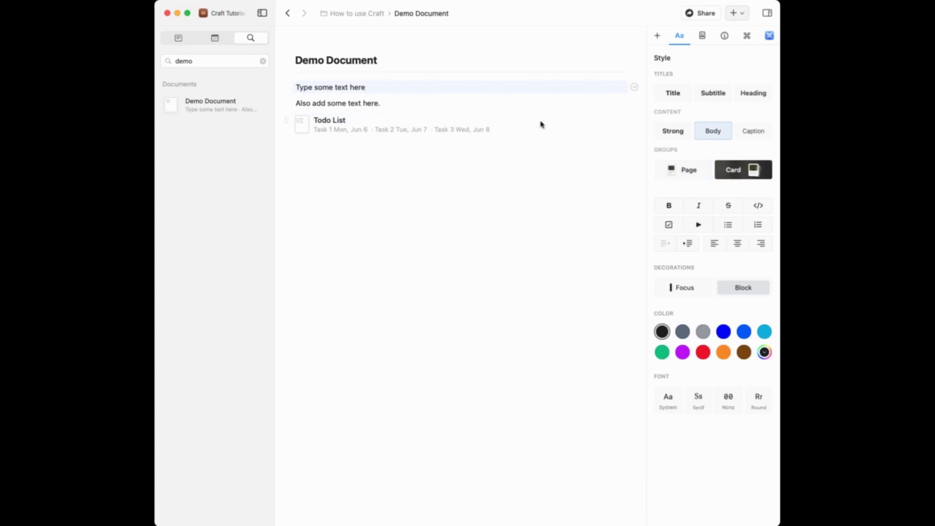
- Open the card styling for the "Type some text here" block, preview all five layouts and choose the second one
click(749, 172)
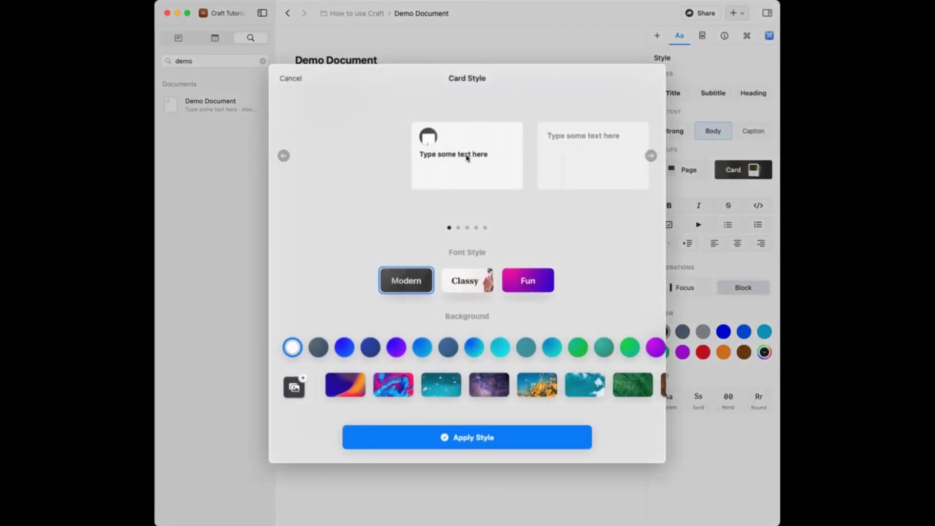
click(651, 156)
click(651, 156)
click(652, 156)
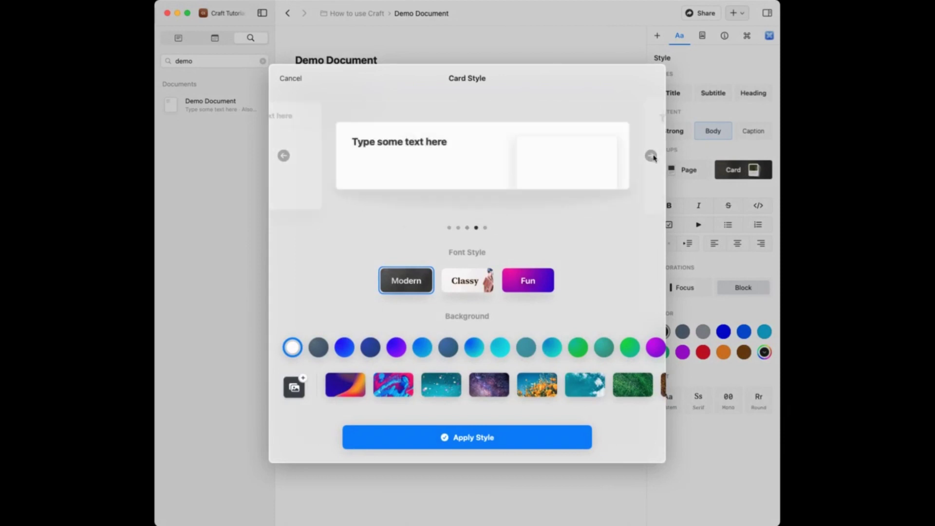
click(652, 156)
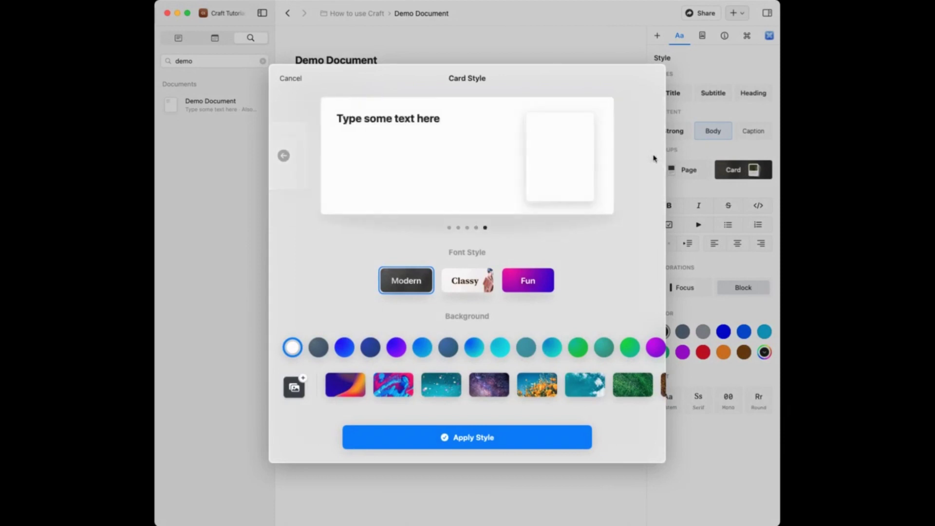
click(284, 156)
click(284, 156)
click(284, 155)
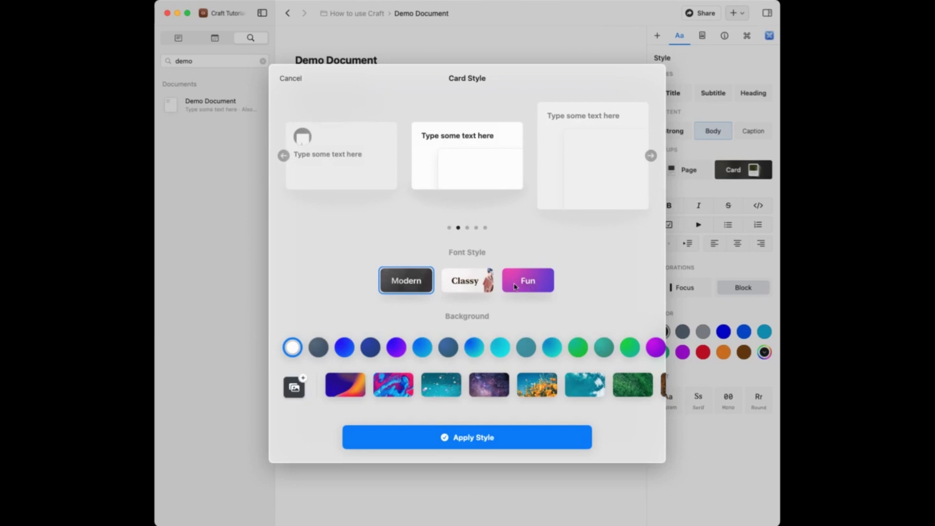
- Keep the Modern font style, choose the teal image with floating petals as the card background, and apply the style
click(460, 285)
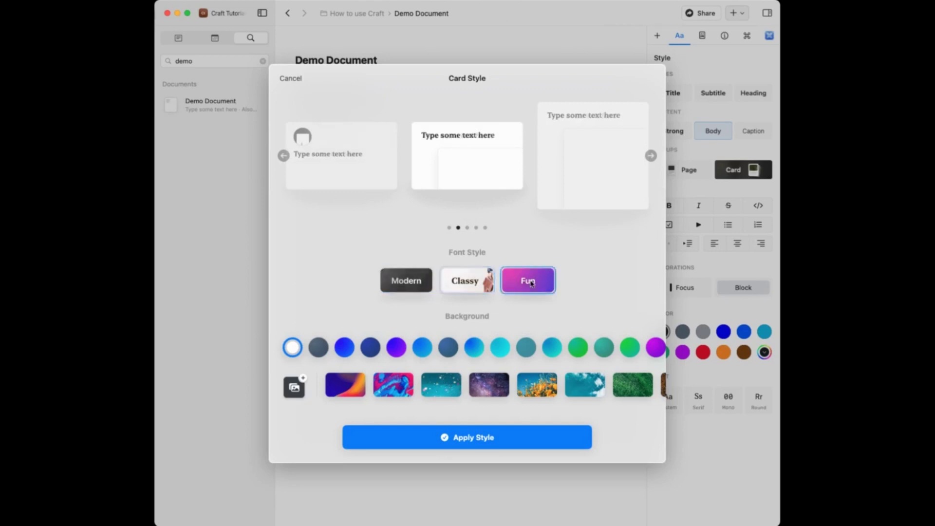
click(397, 278)
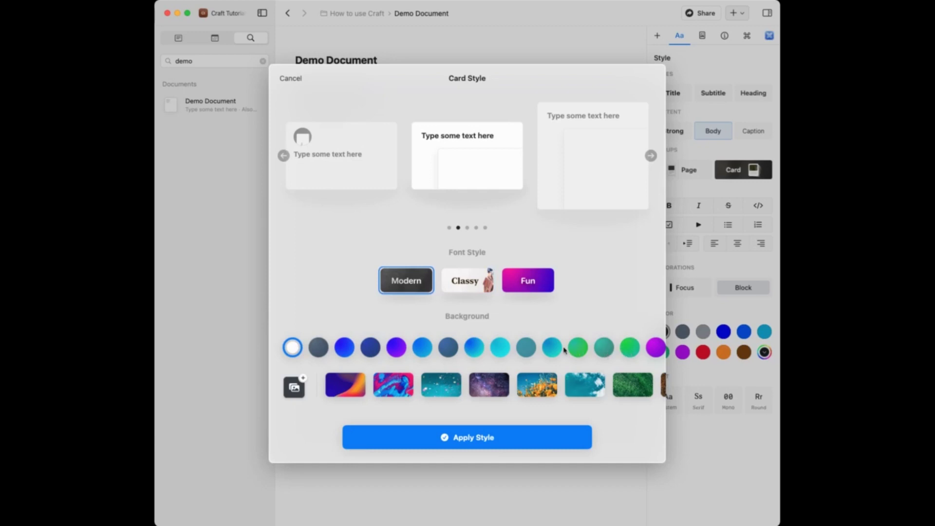
scroll(489, 346, right, 10)
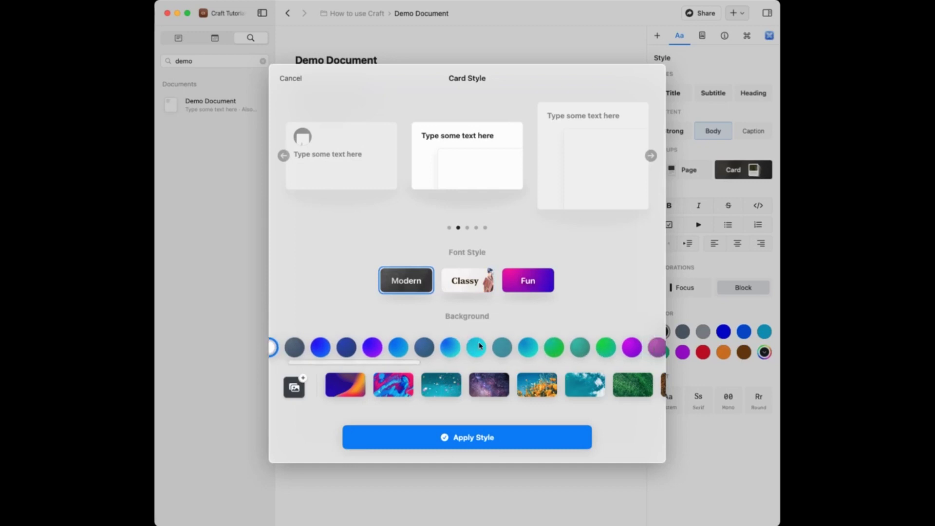
scroll(477, 346, right, 2)
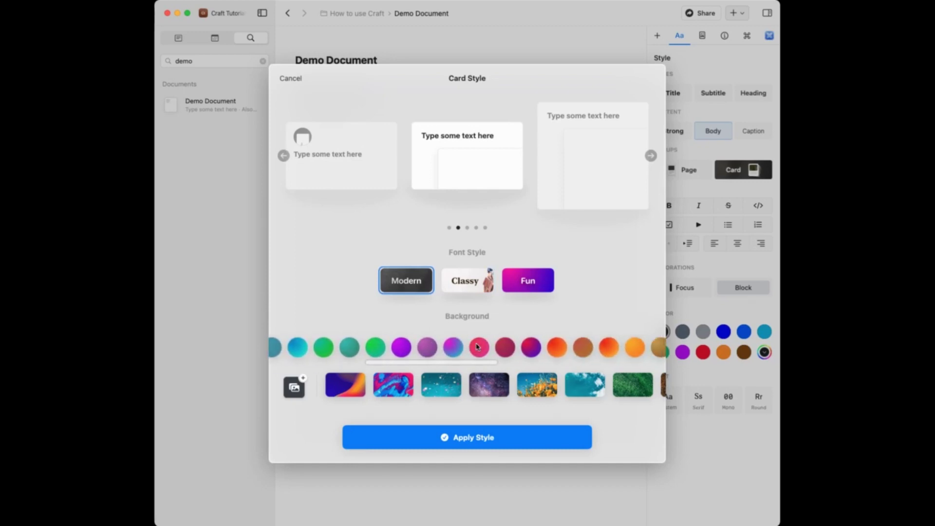
click(540, 351)
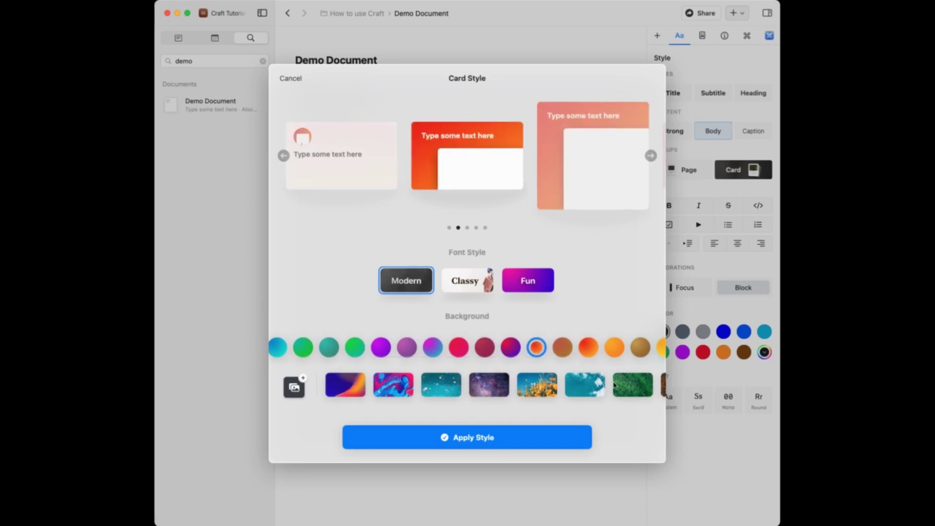
click(434, 389)
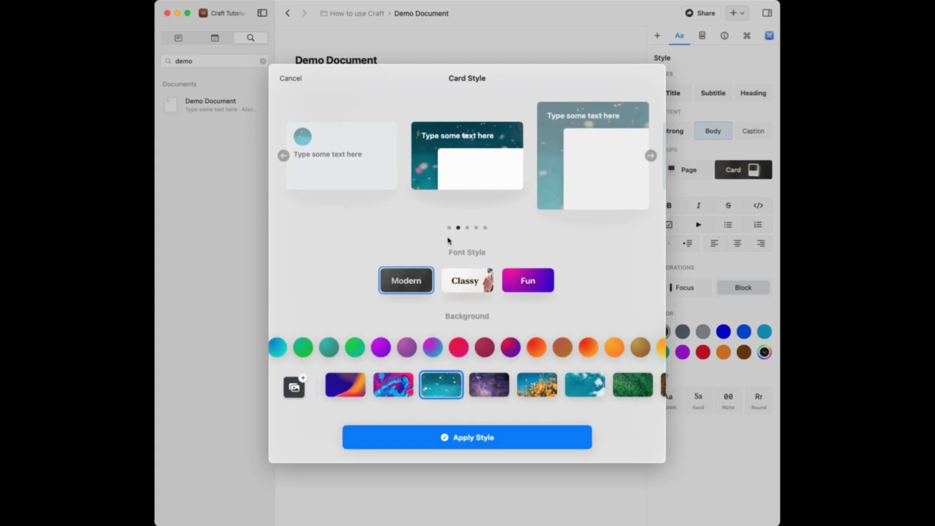
click(427, 436)
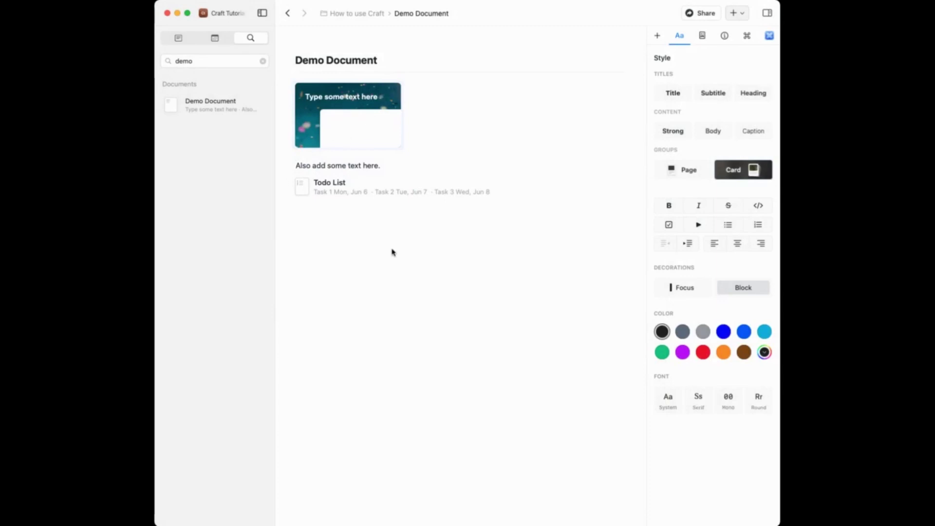
- Open the new "Type some text here" card to view its page and return to Demo Document
mouse_move(355, 127)
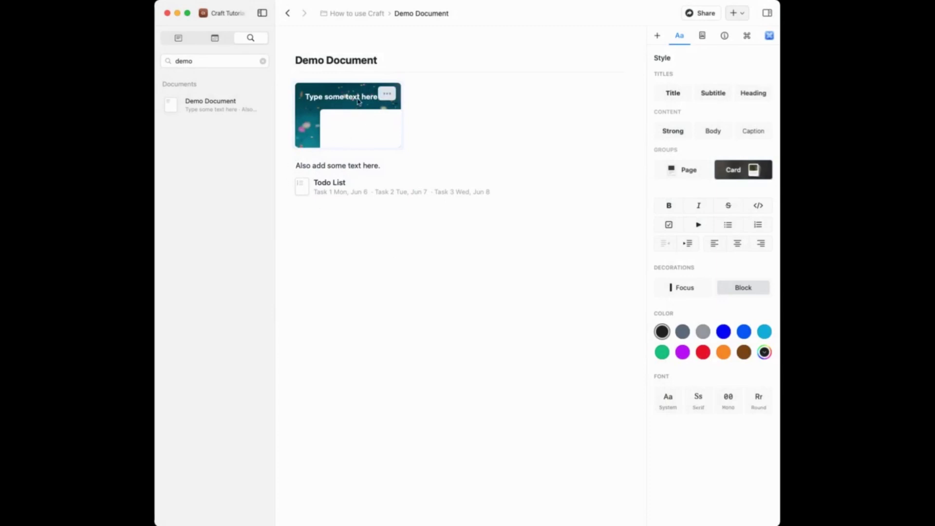
click(354, 127)
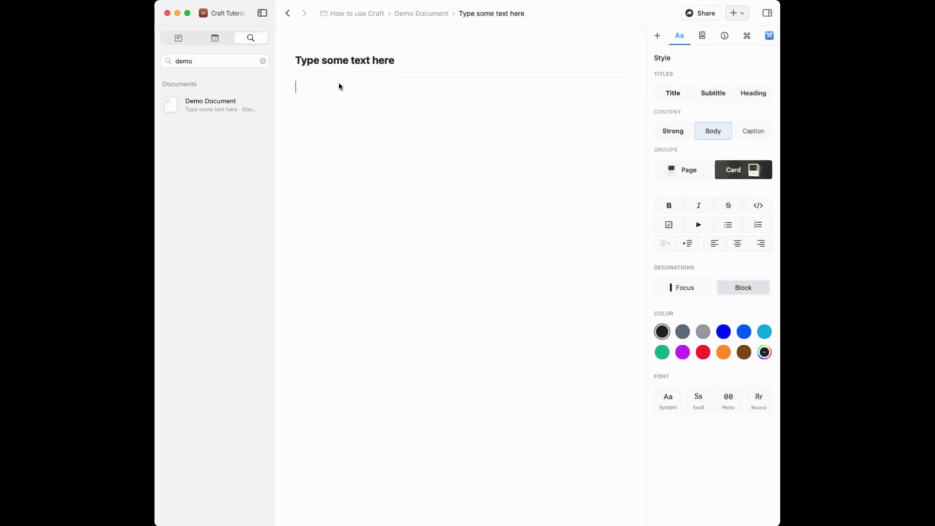
click(422, 14)
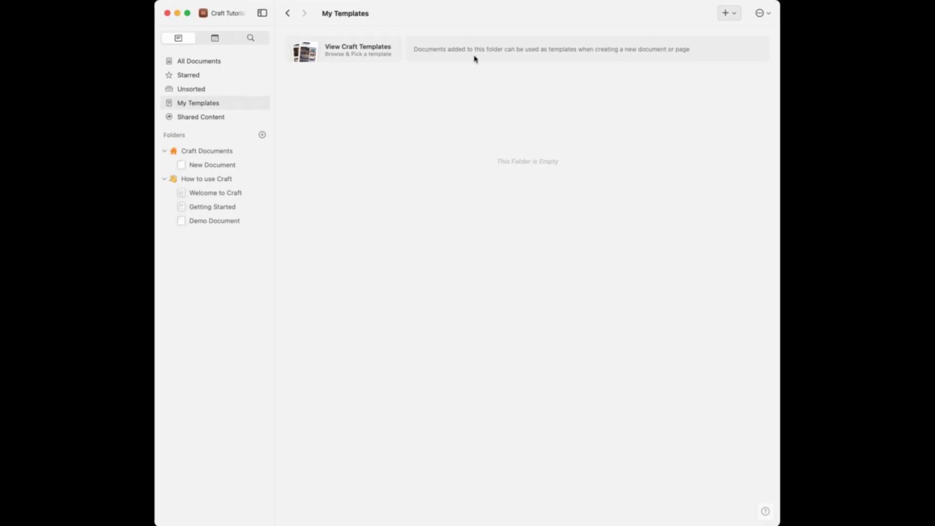
- Create a Demo Template document in My Templates containing "heading 1", "Heading 2", "Heading 3" and two empty bullets
click(725, 14)
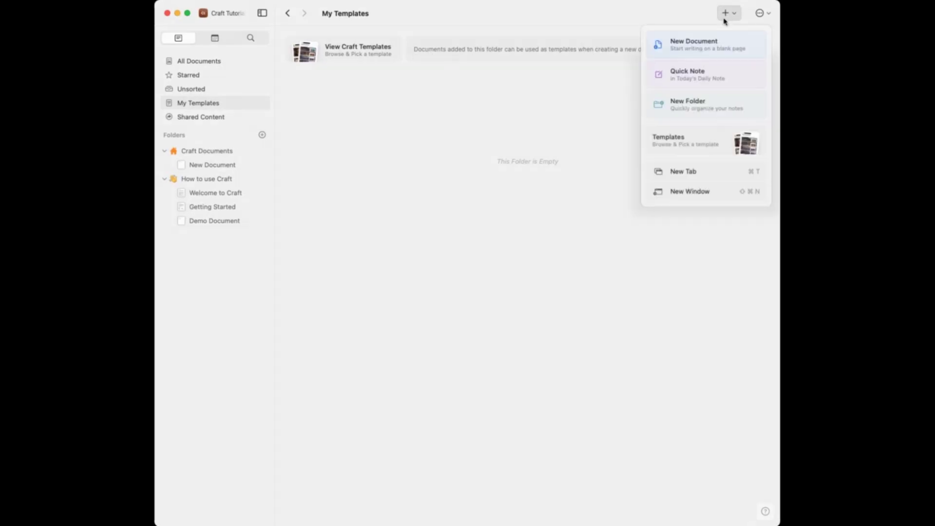
click(709, 48)
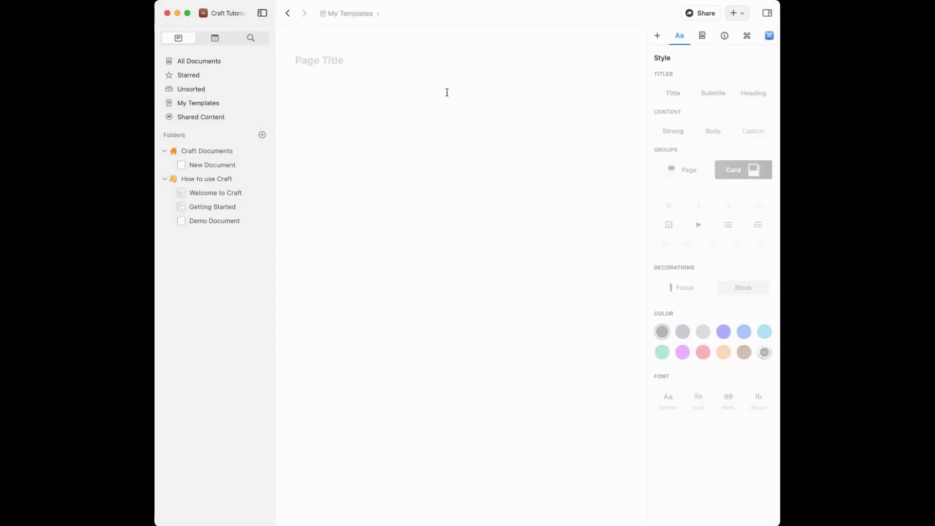
text(Demo Template)
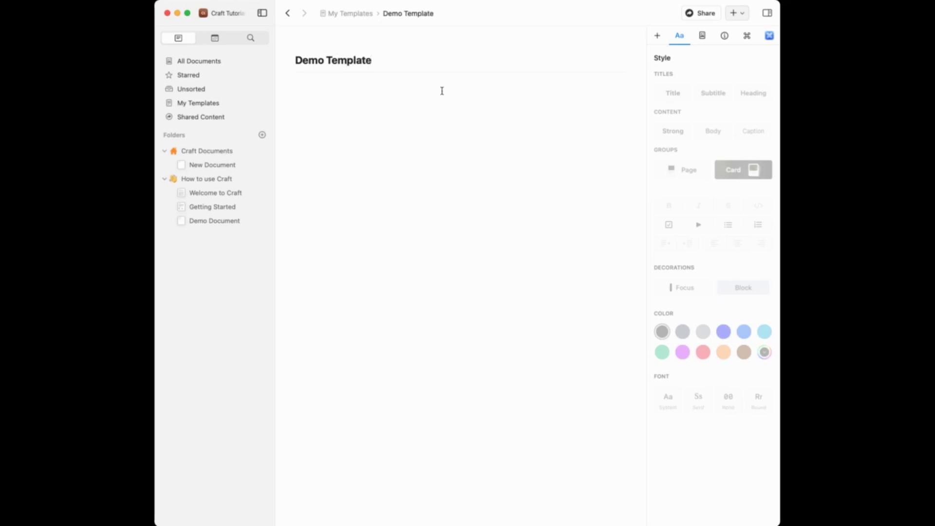
click(312, 93)
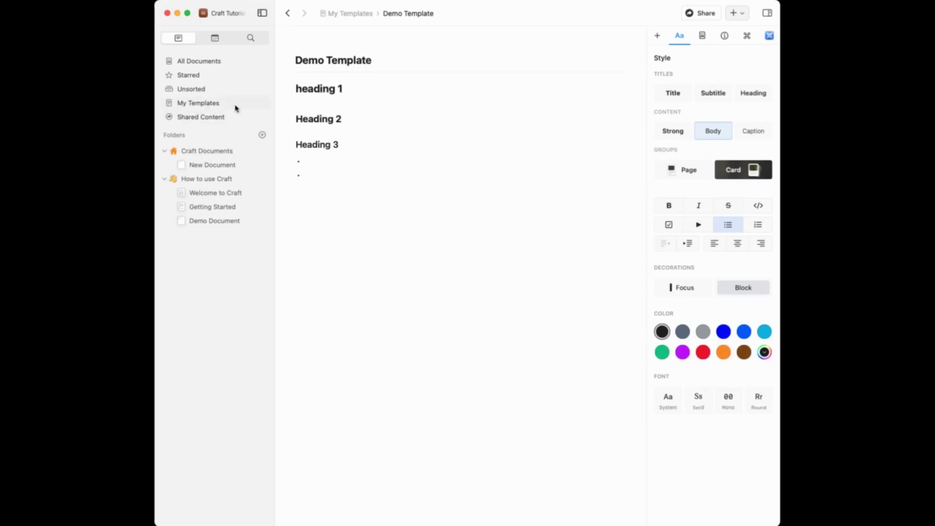
- Create a new document from All Documents titled "Demo Document with a Template" and place the cursor in its body
click(216, 62)
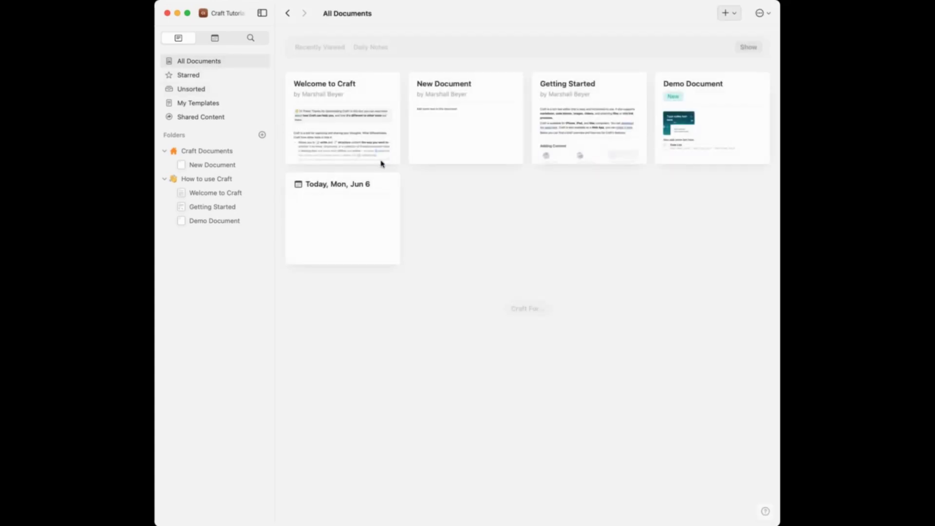
click(727, 15)
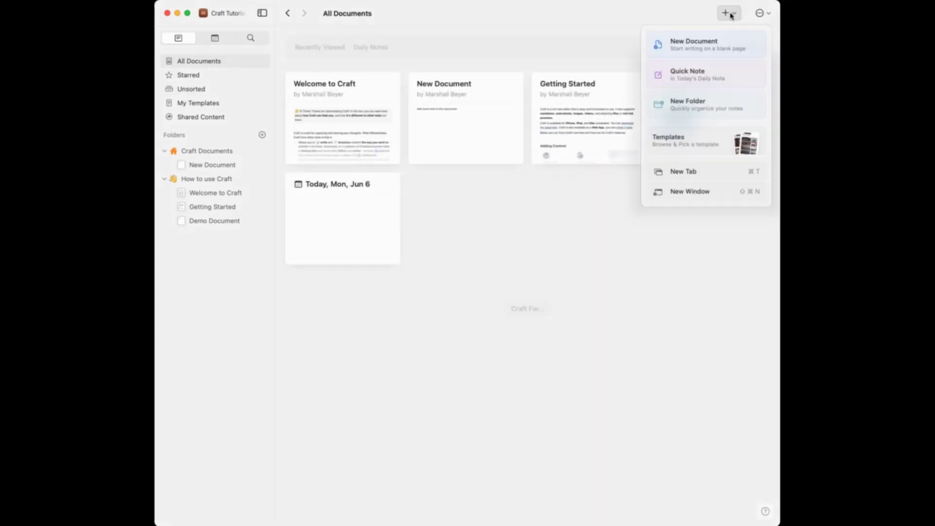
click(721, 46)
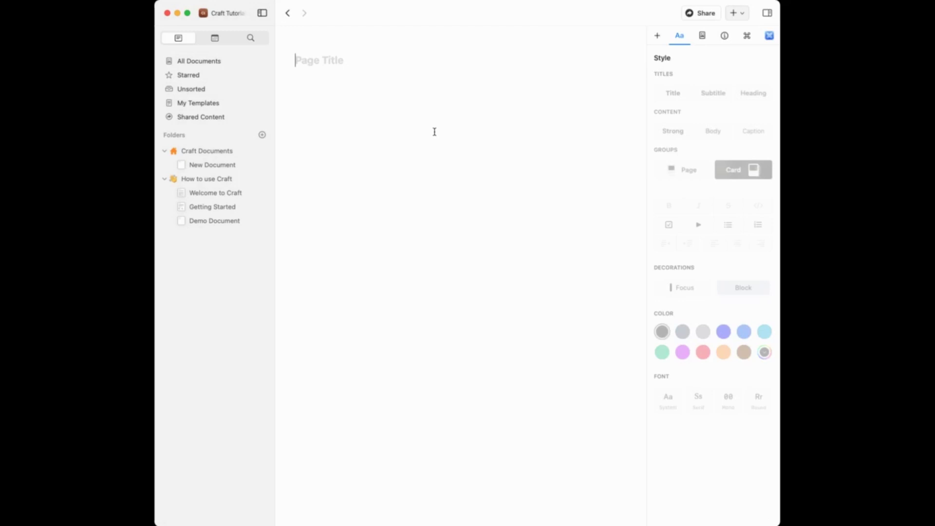
text(Demo Document with a Template)
click(344, 94)
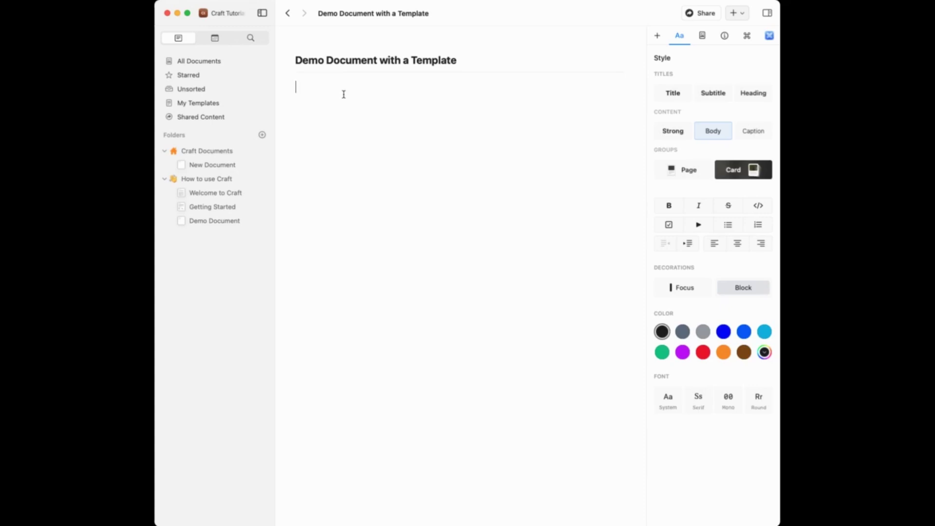
text(/)
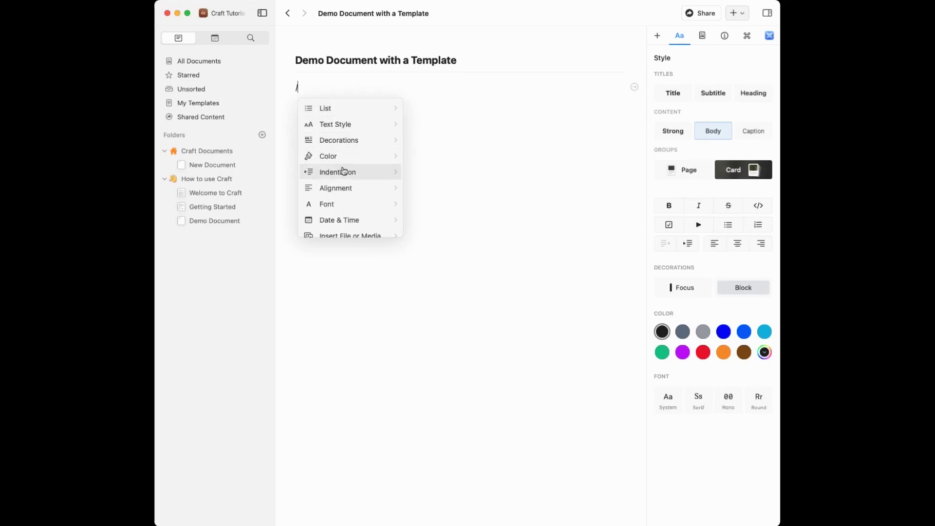
scroll(343, 171, down, 2)
scroll(344, 168, down, 3)
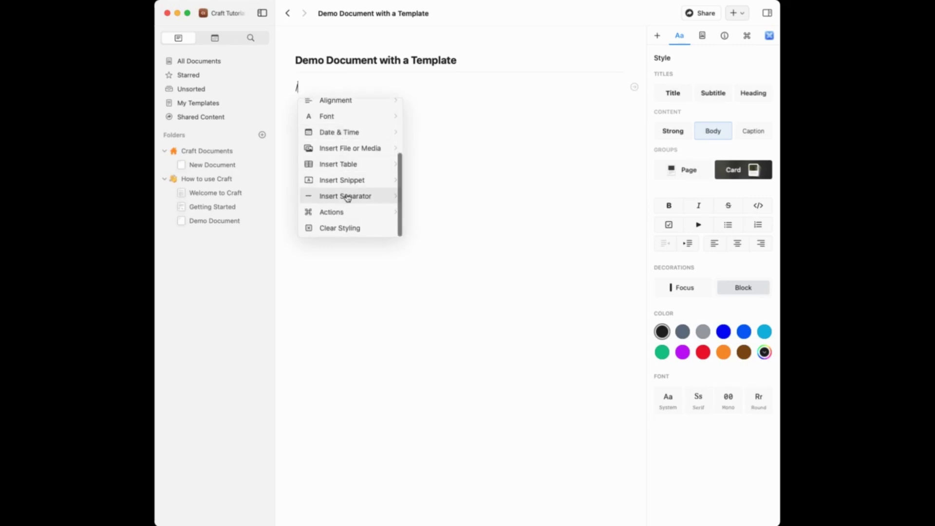
scroll(349, 217, up, 5)
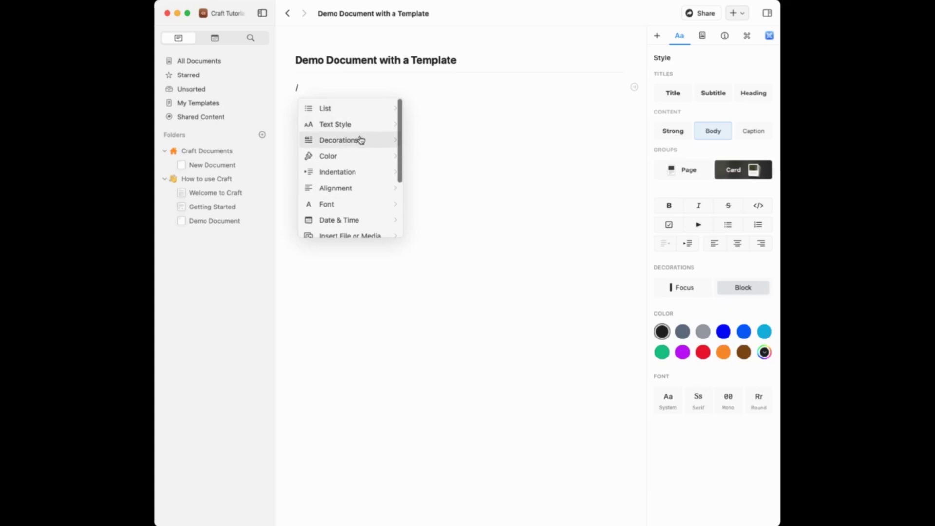
scroll(367, 181, down, 5)
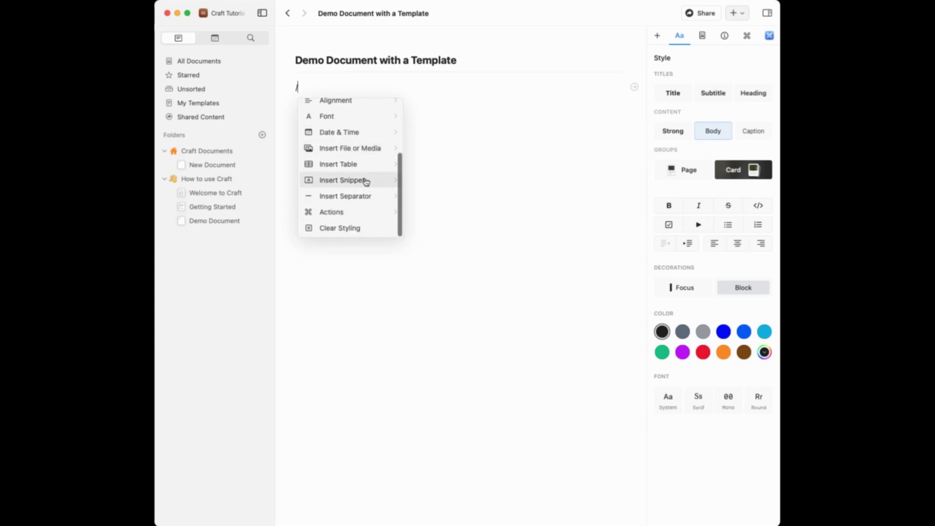
click(457, 110)
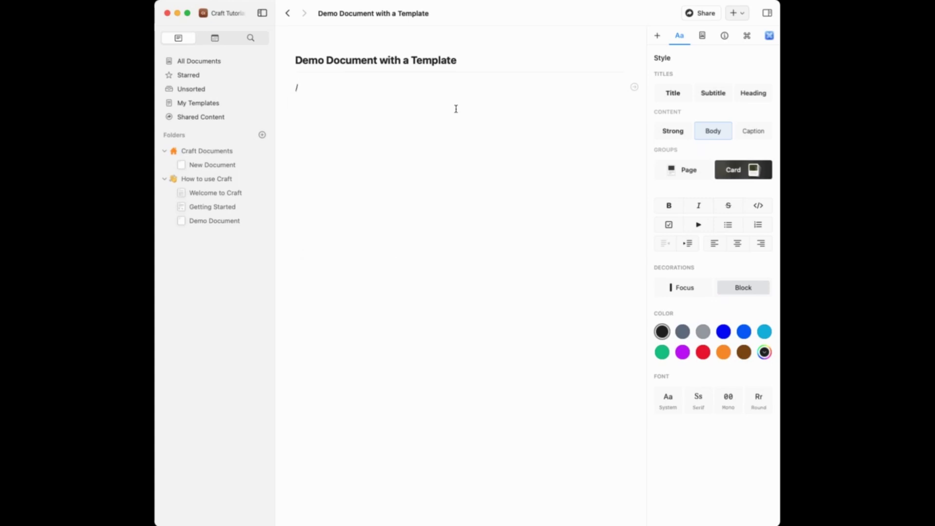
text(tem)
key(BackSpace)
key(BackSpace)
key(BackSpace)
key(BackSpace)
- Insert the contents of Demo Template into the document body with the Insert from Template command
text(/templ)
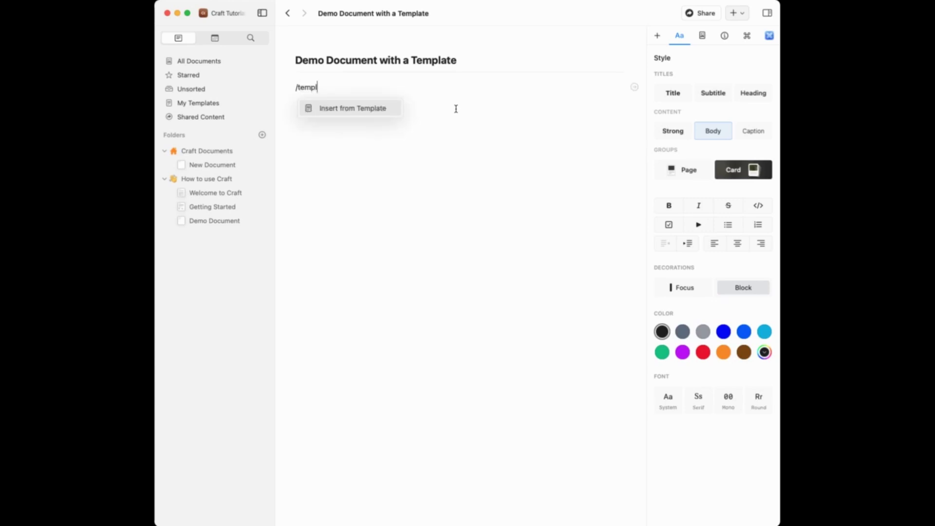
key(Return)
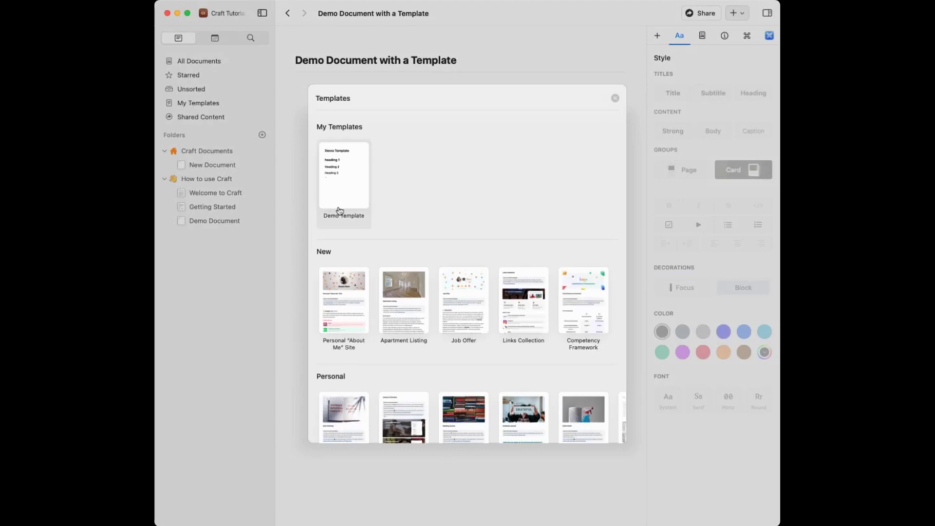
click(343, 176)
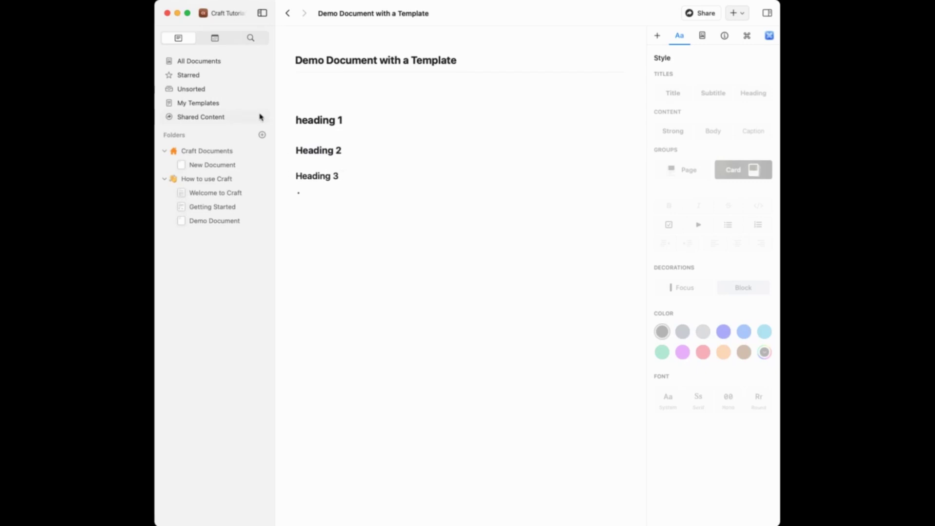
- Open Insert from Template at the last empty bullet and browse the Personal, Friends and Family, Teams and Meetings templates
click(345, 201)
text(/)
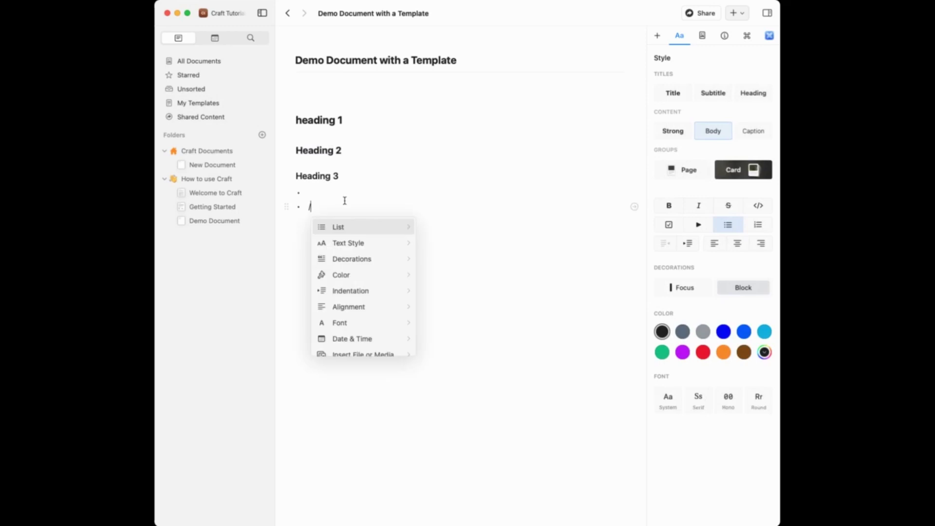
text(temp)
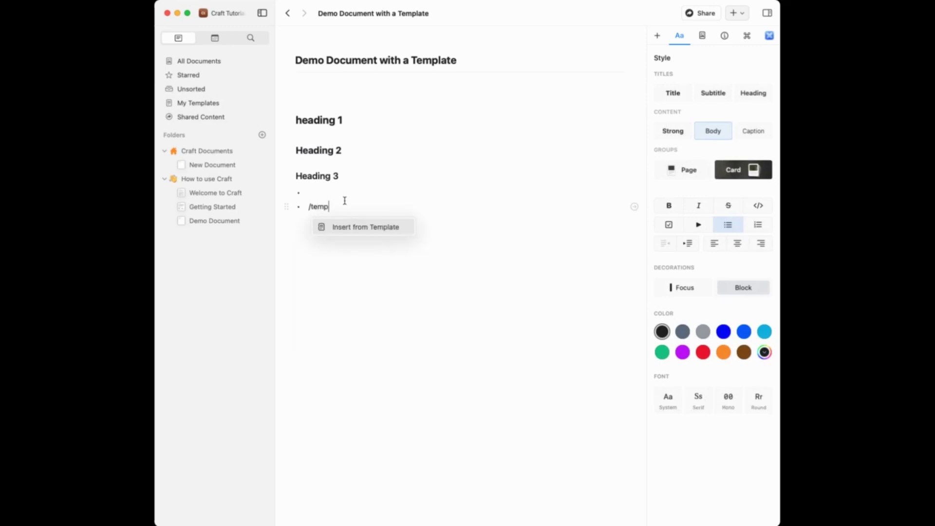
click(360, 228)
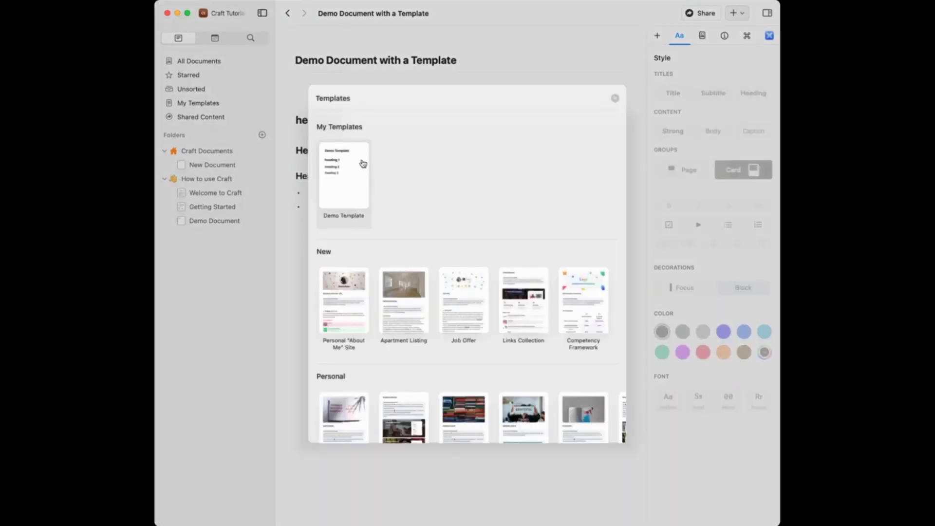
scroll(425, 271, down, 4)
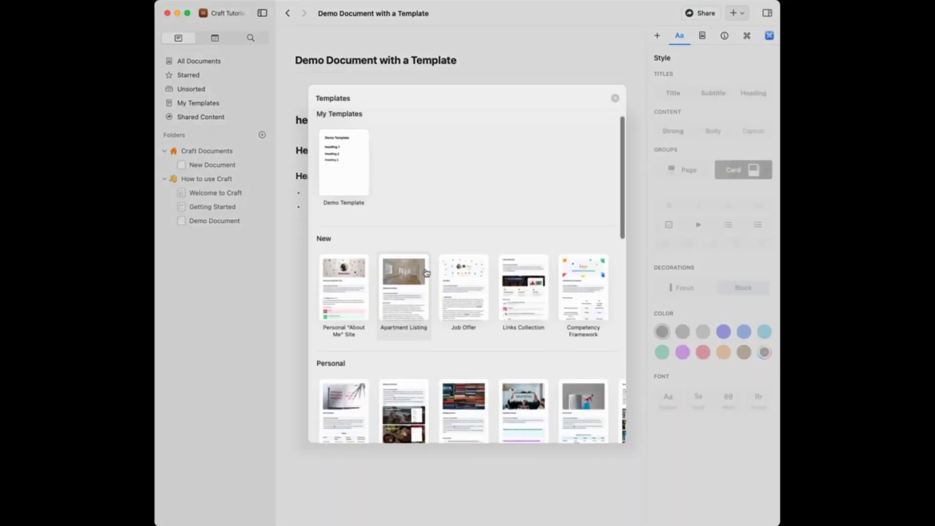
scroll(426, 272, down, 8)
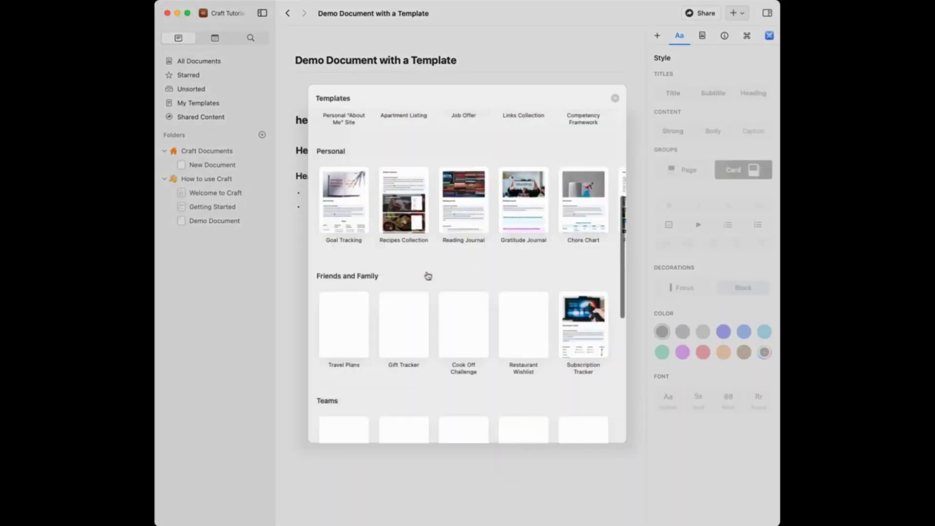
scroll(438, 283, down, 9)
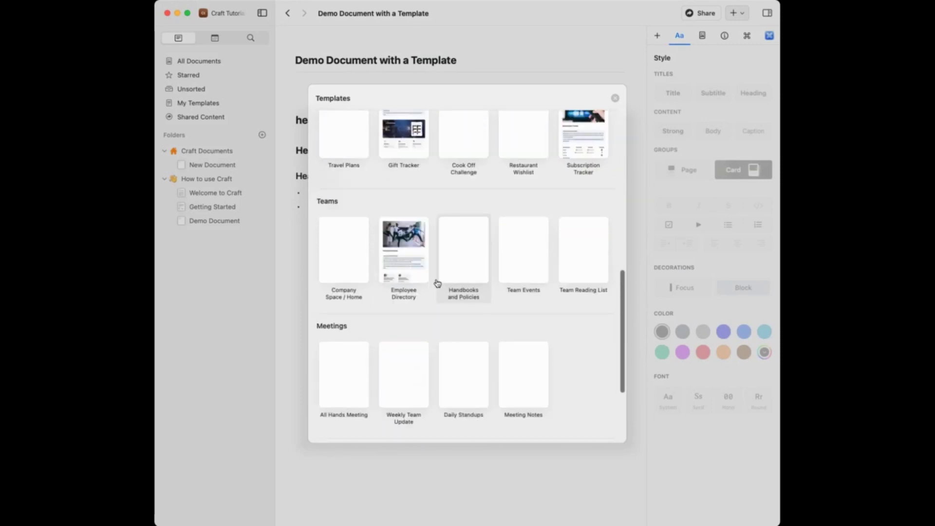